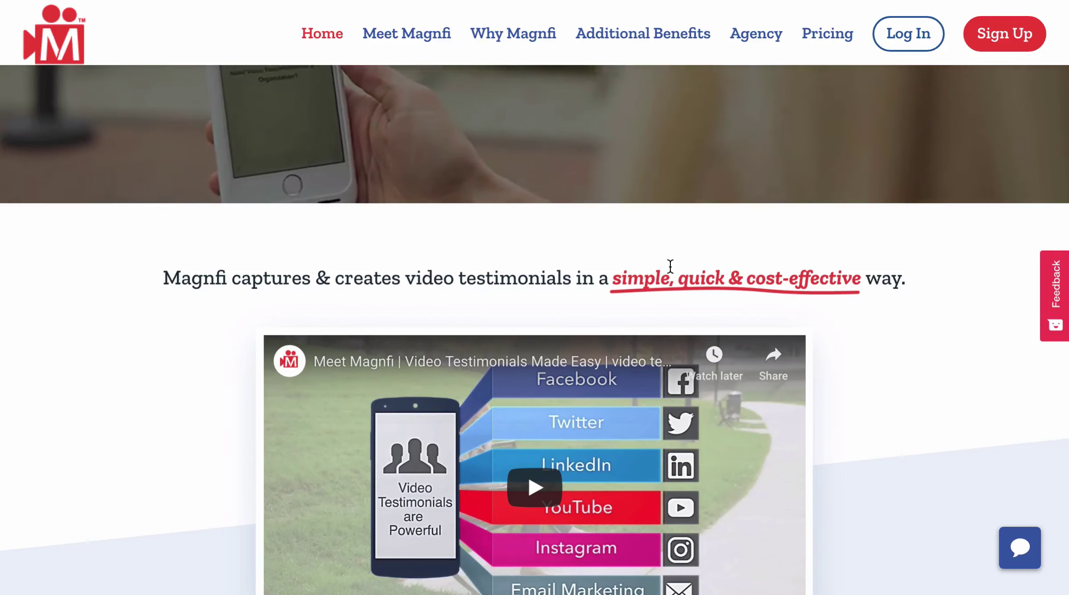
# Step: Scroll down the Magnfi homepage to the red-underlined 'simple, quick & cost-effective' tagline
pyautogui.scroll(-1, 670, 266)
pyautogui.scroll(-1, 721, 266)
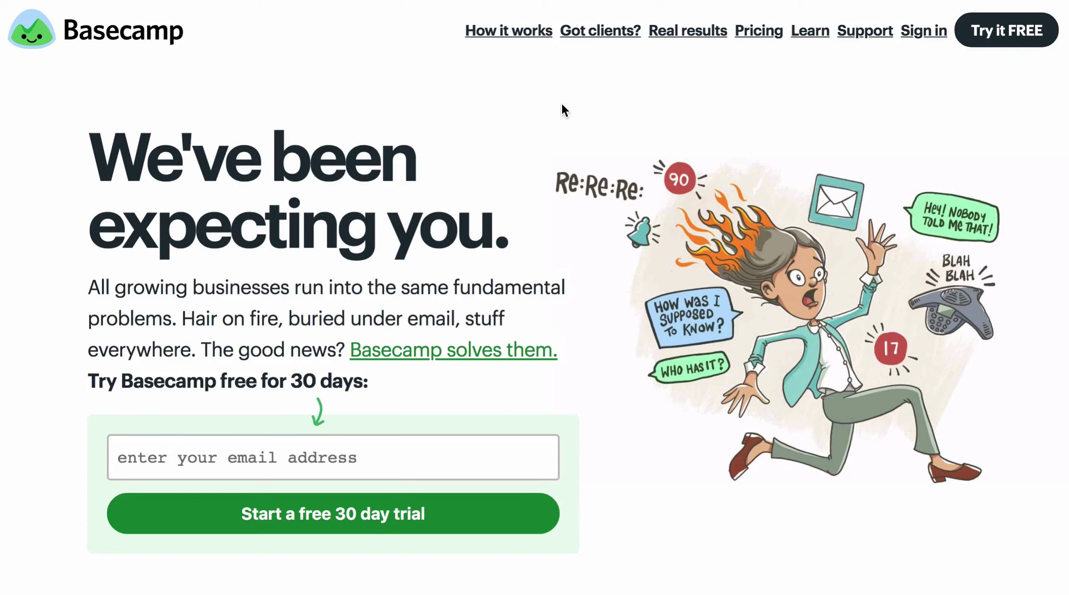
# Step: Scroll the Basecamp homepage to the '3,642 businesses' headline and highlight its underlined words
pyautogui.scroll(-9, 562, 105)
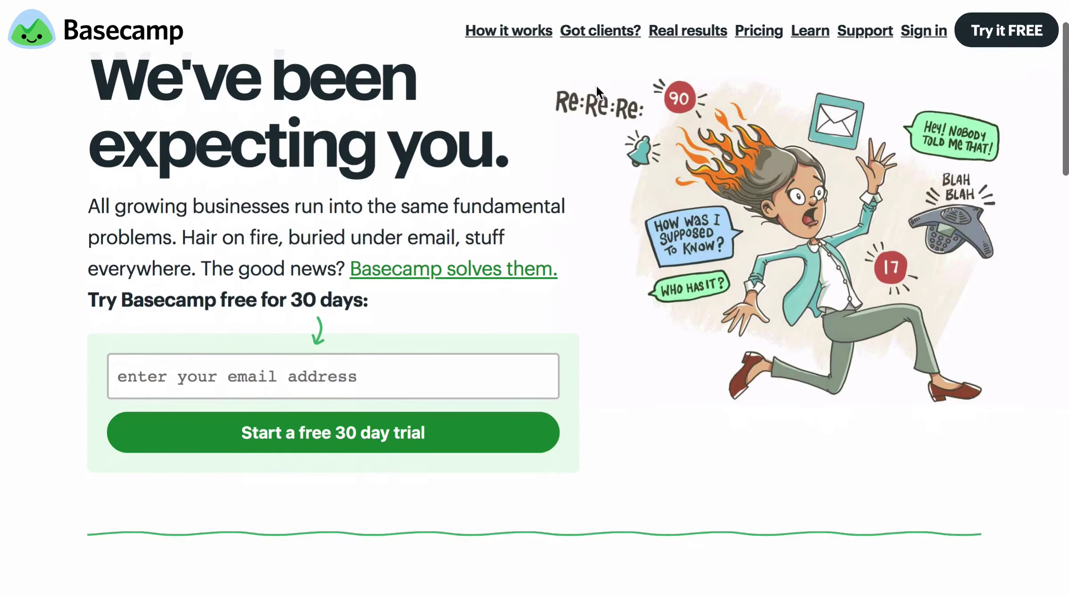
pyautogui.scroll(-3, 583, 70)
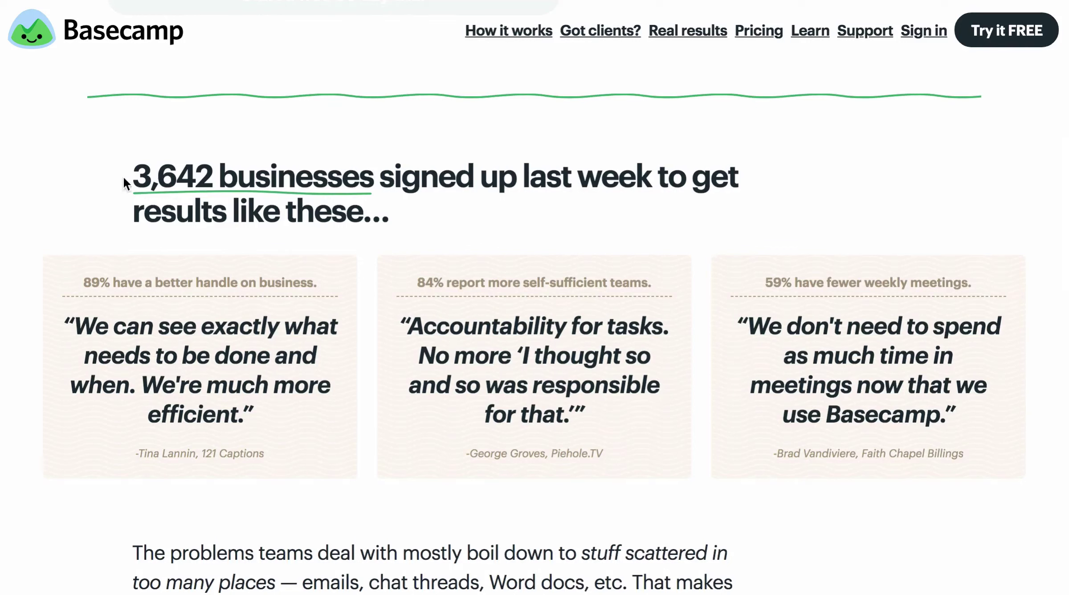
pyautogui.moveTo(132, 176); pyautogui.dragTo(298, 179)
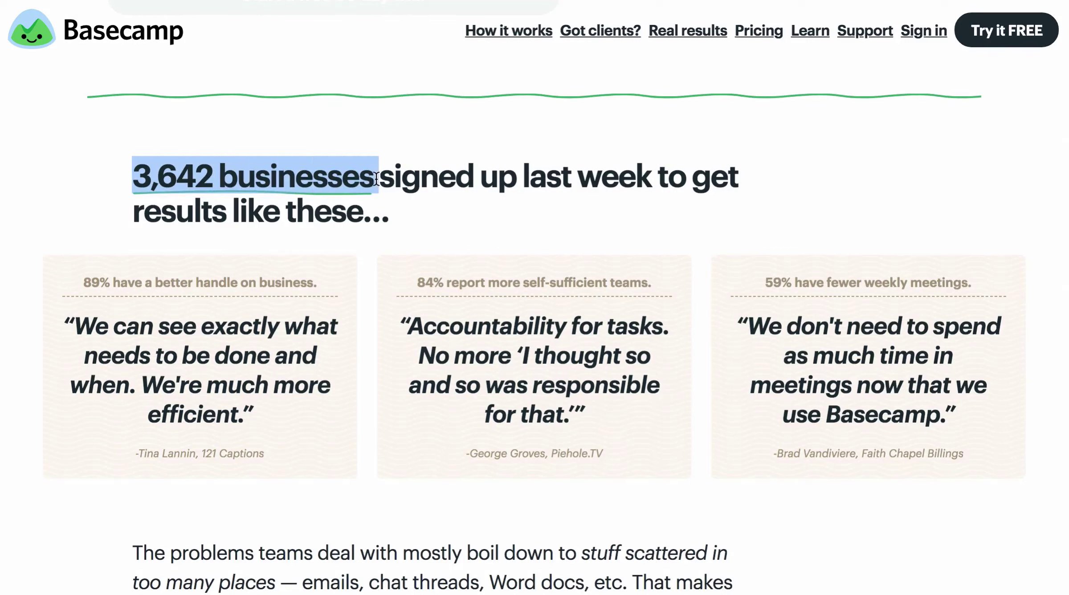
pyautogui.click(447, 192)
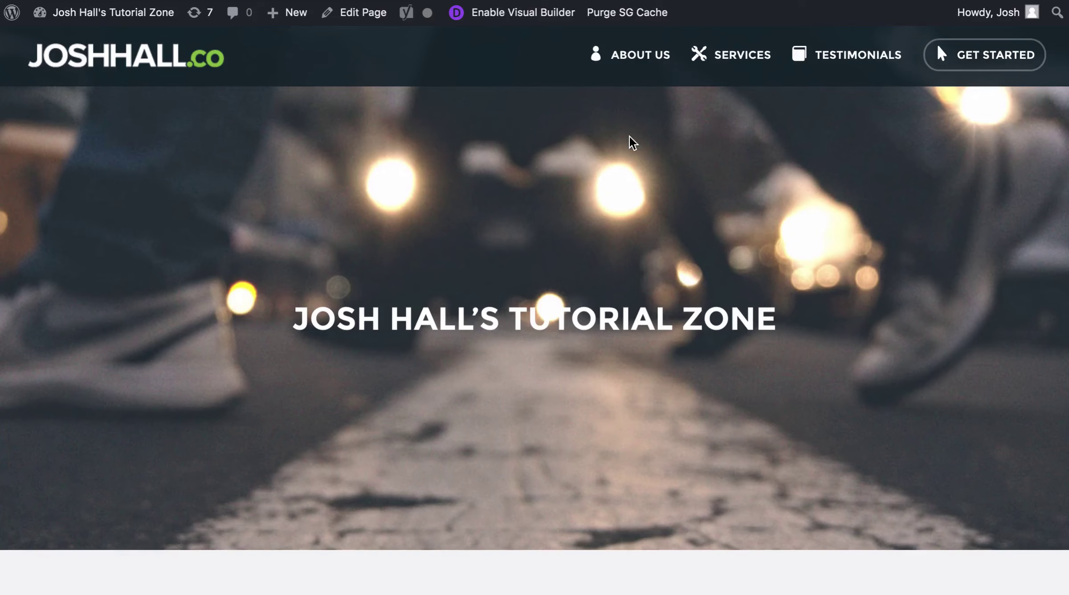
# Step: Scroll to the 'Get the Best Divi Resources' section and highlight 'Best Divi Resources'
pyautogui.scroll(-10, 549, 178)
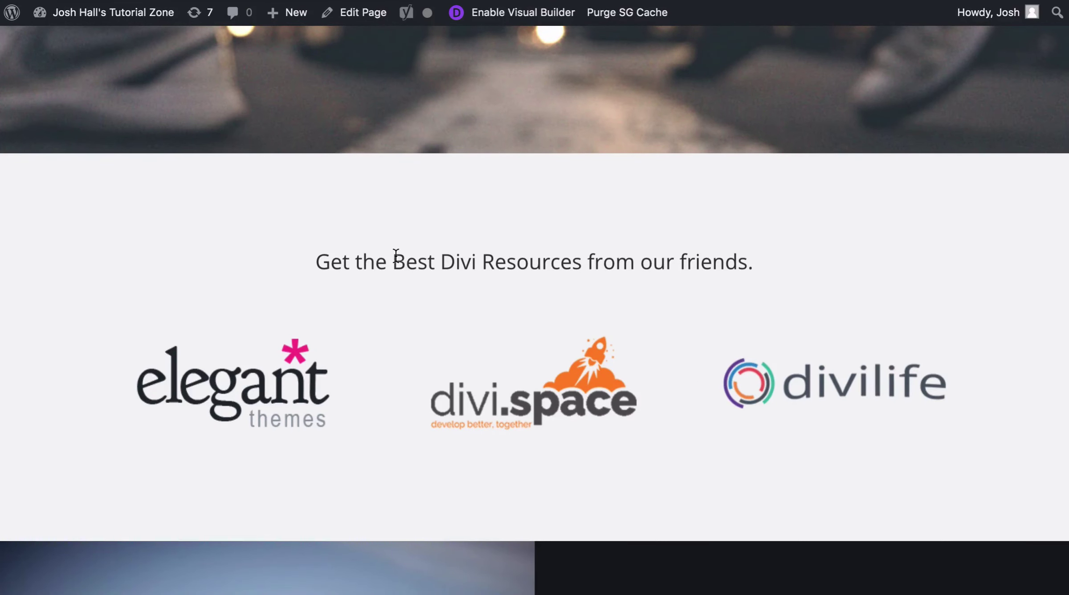
pyautogui.moveTo(427, 260); pyautogui.dragTo(573, 271)
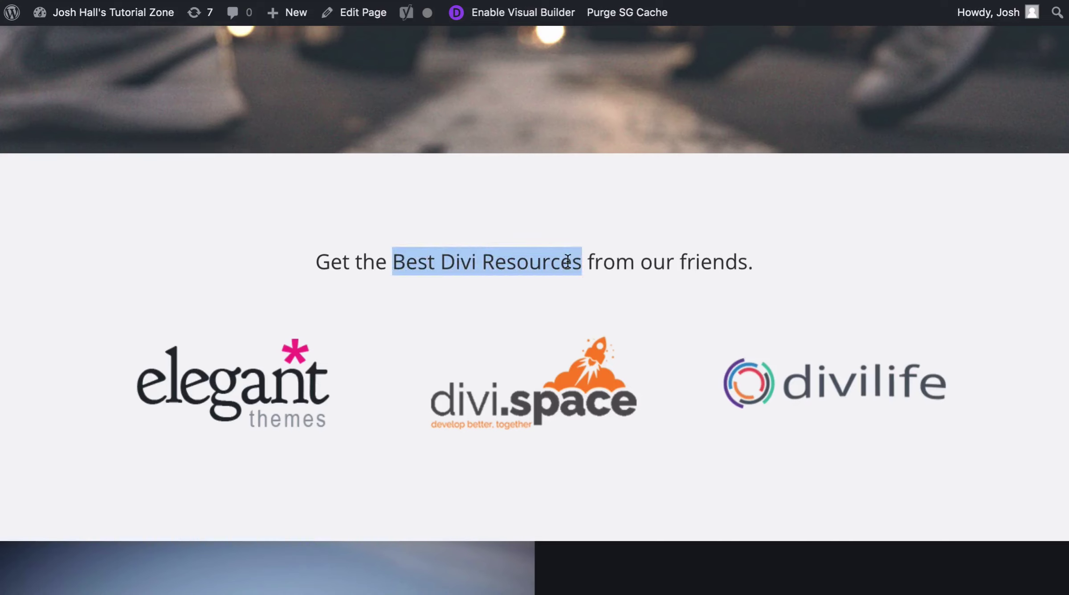
pyautogui.click(656, 262)
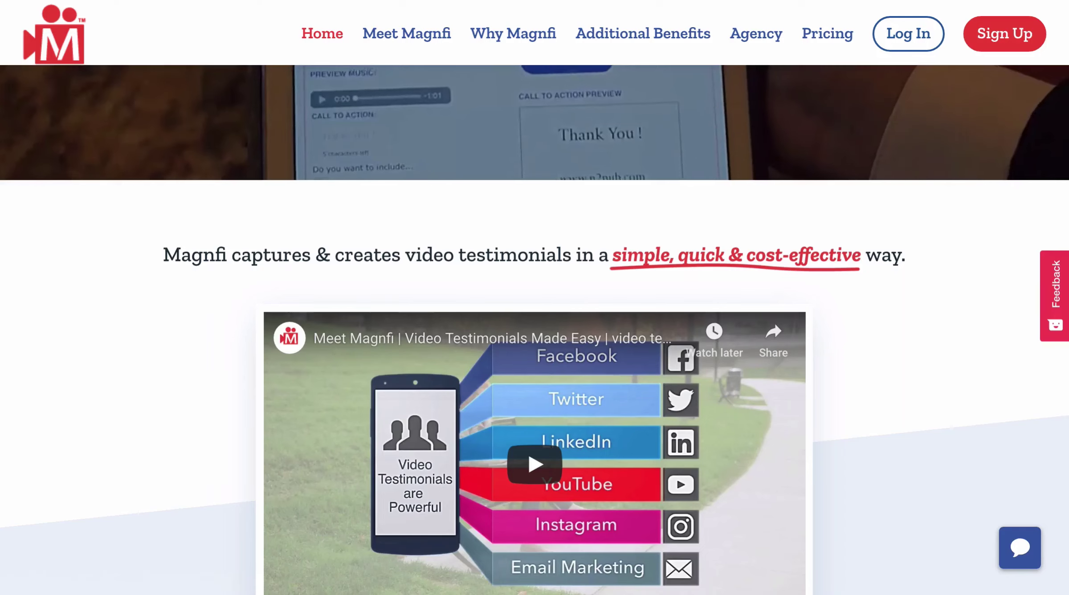
# Step: Inspect the underlined phrase at desktop width and select its span.sketch-underline element
pyautogui.rightClick(682, 258)
pyautogui.click(715, 355)
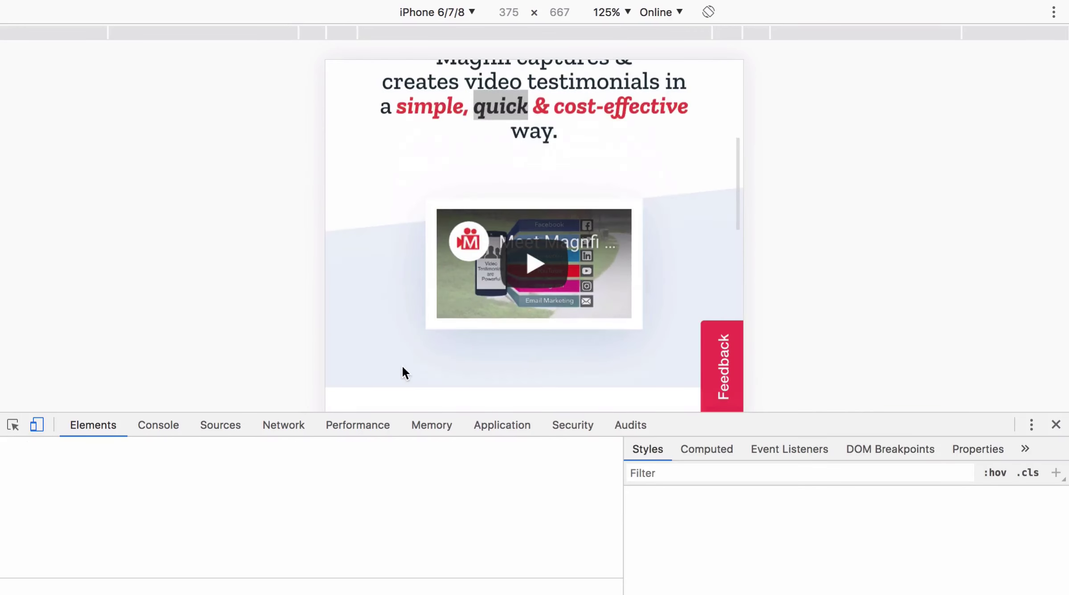
pyautogui.click(37, 424)
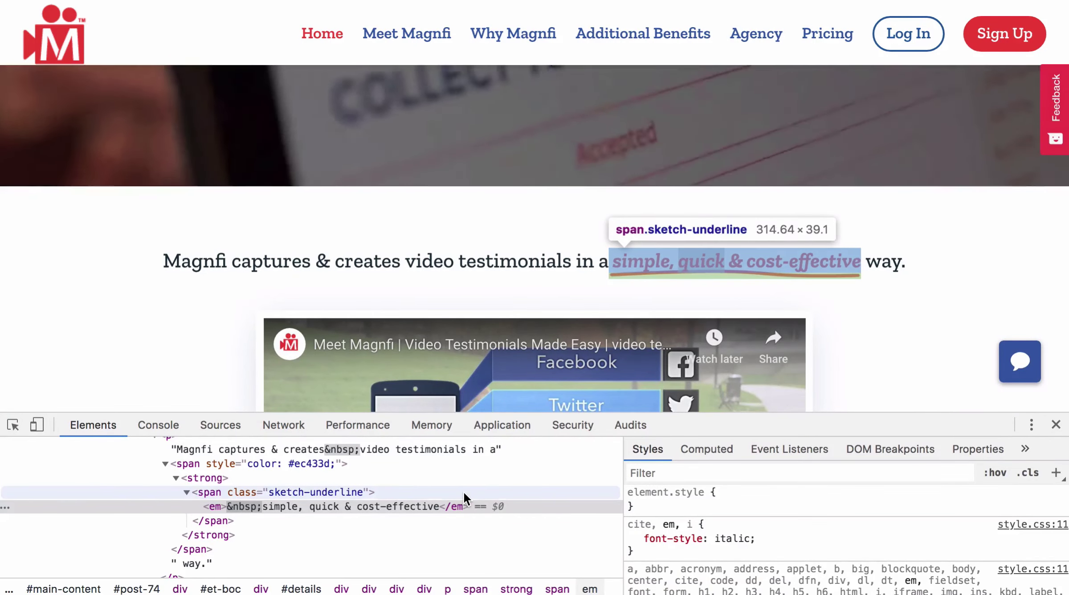
pyautogui.click(464, 492)
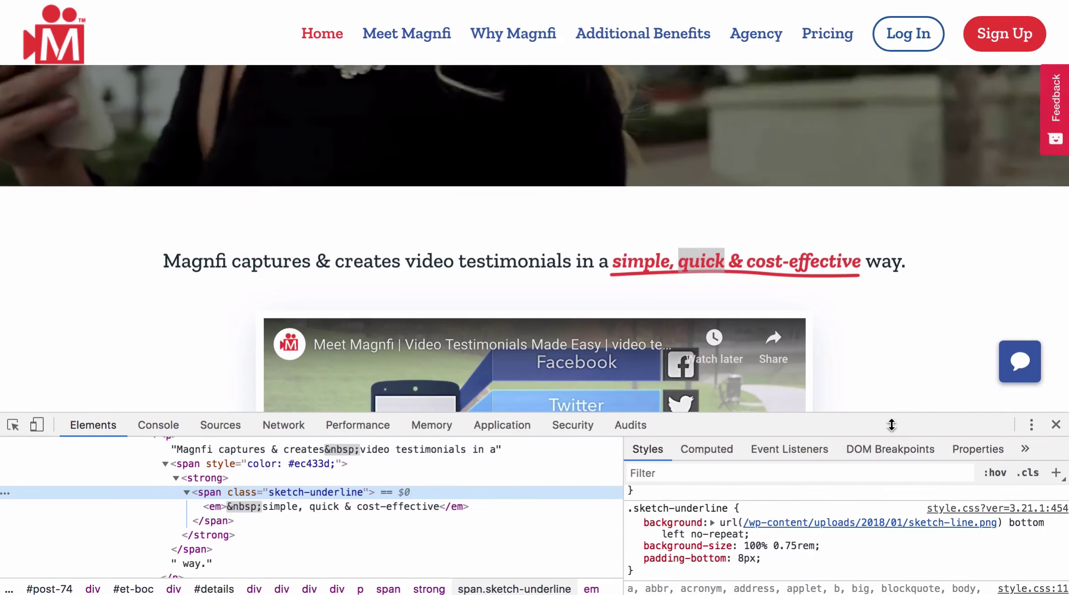
pyautogui.moveTo(886, 412); pyautogui.dragTo(882, 369)
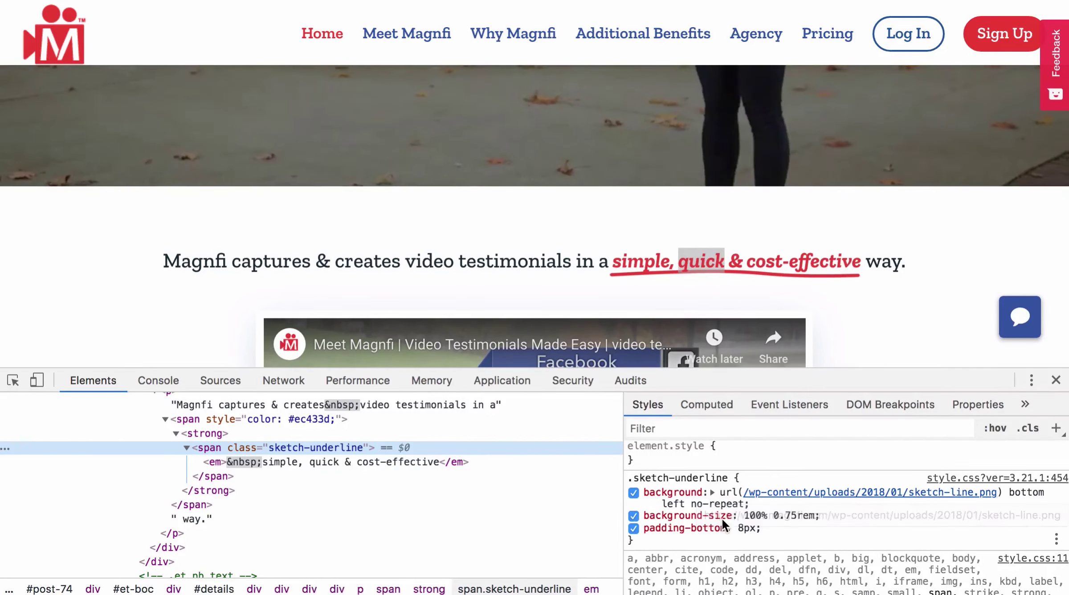
# Step: Toggle the rule's background image off and on, then select the sketch-line.png URL
pyautogui.click(634, 492)
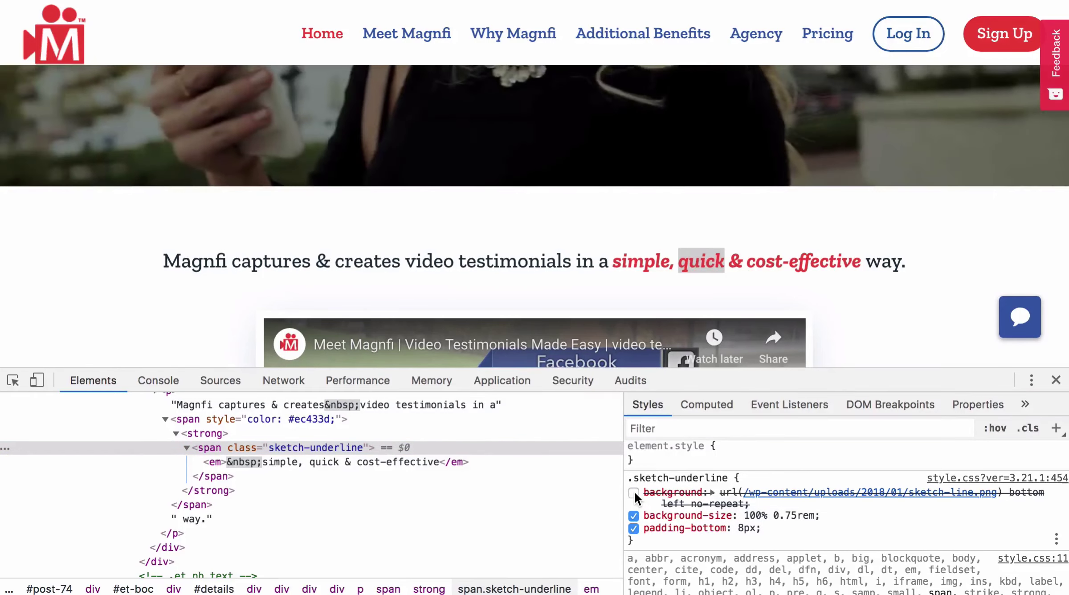
pyautogui.click(633, 493)
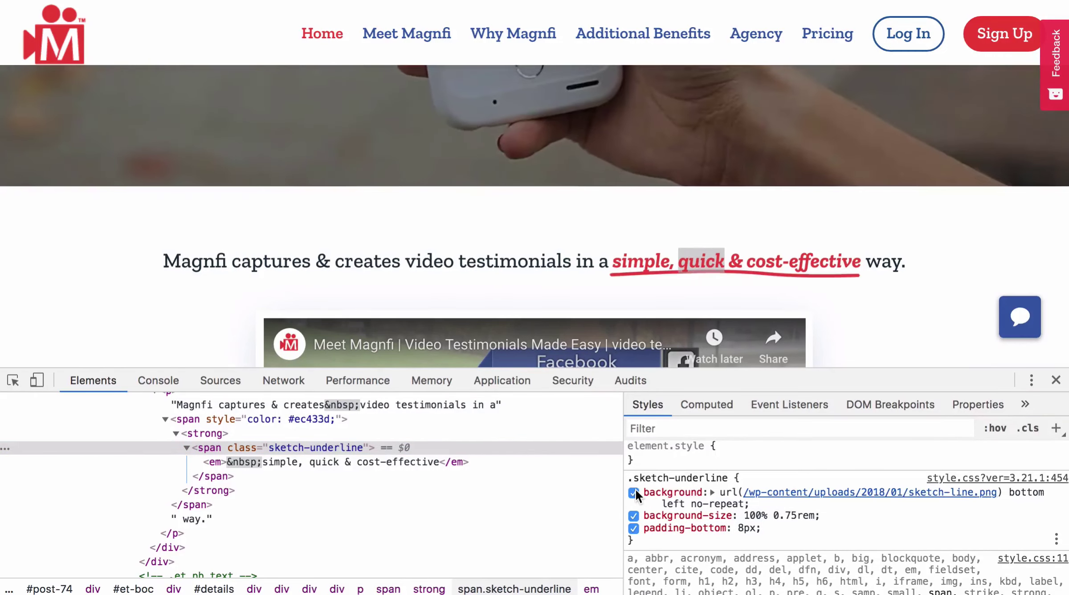
pyautogui.click(823, 524)
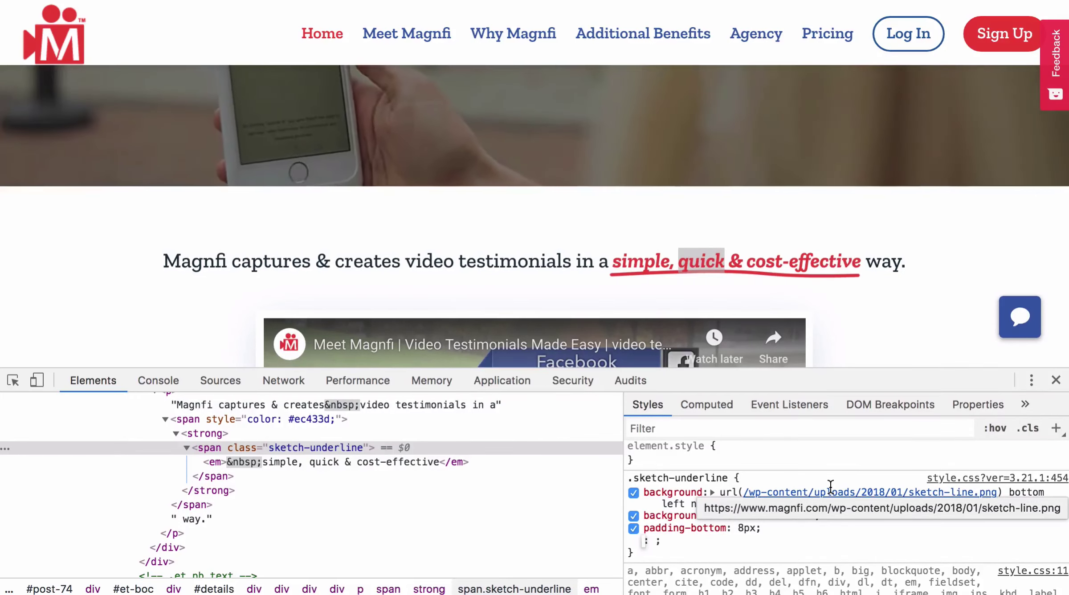
pyautogui.press('Escape')
pyautogui.click(826, 487)
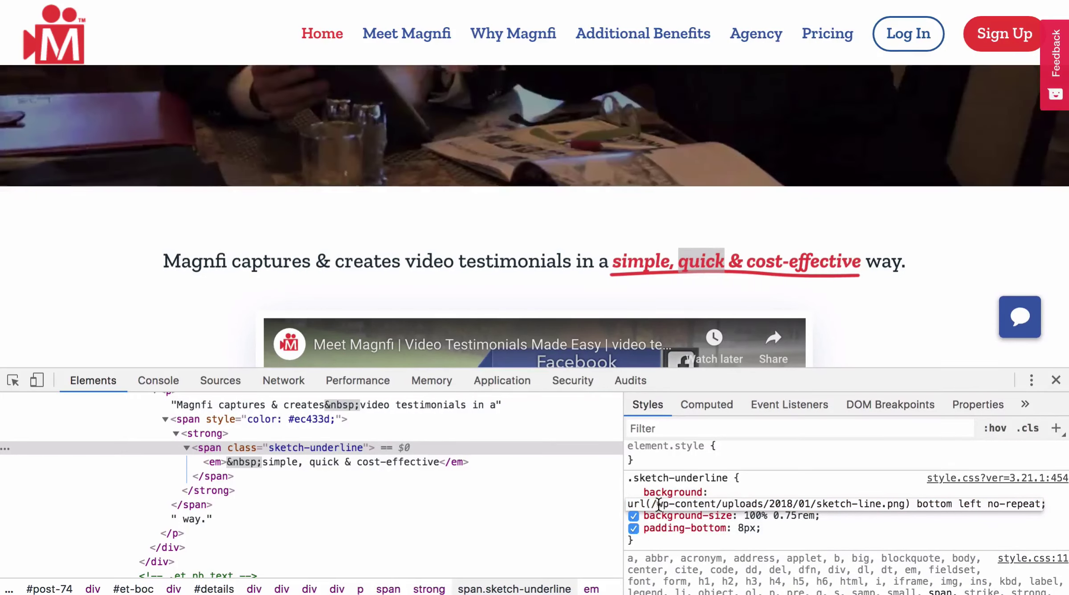
pyautogui.moveTo(651, 503)
pyautogui.mouseDown()
pyautogui.moveTo(1042, 503)
pyautogui.moveTo(837, 497)
pyautogui.moveTo(903, 502)
pyautogui.mouseUp()
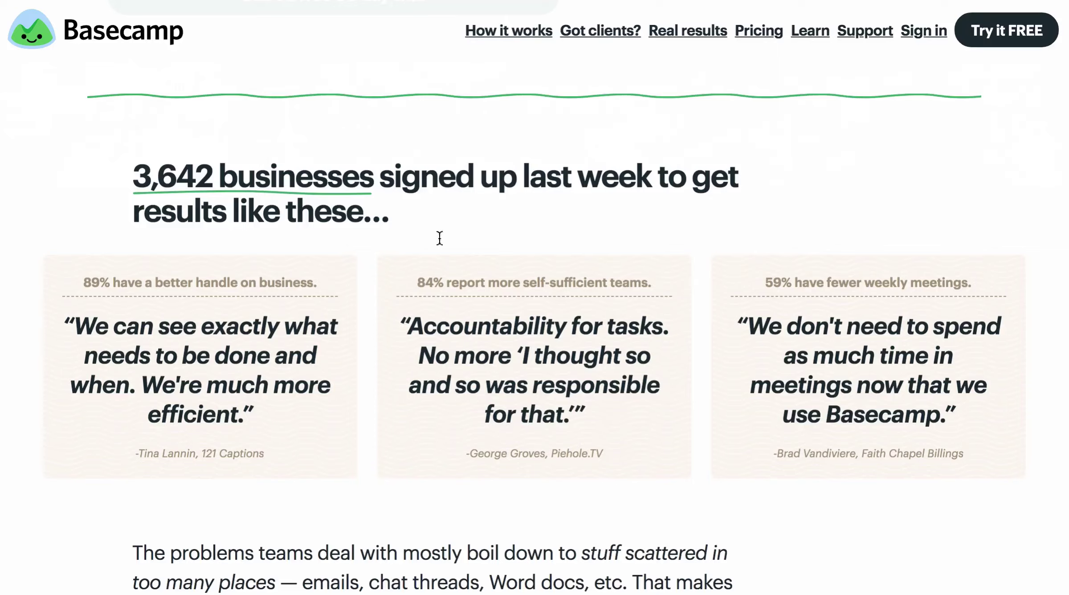
pyautogui.scroll(-1, 410, 286)
pyautogui.scroll(1, 269, 184)
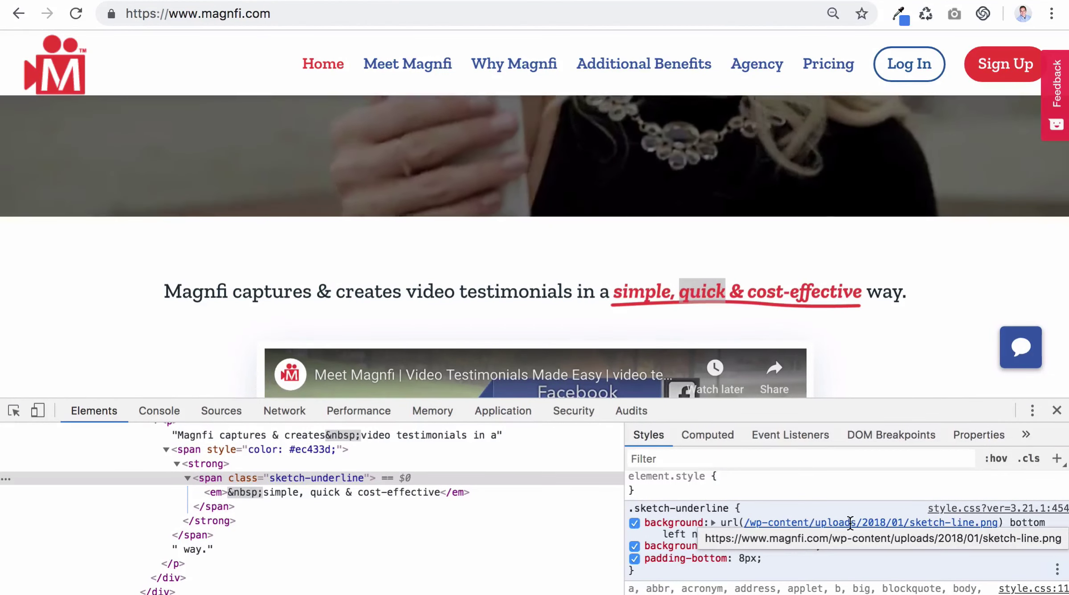
# Step: Open the pasted sketch-line.png image URL in the browser
pyautogui.click(410, 17)
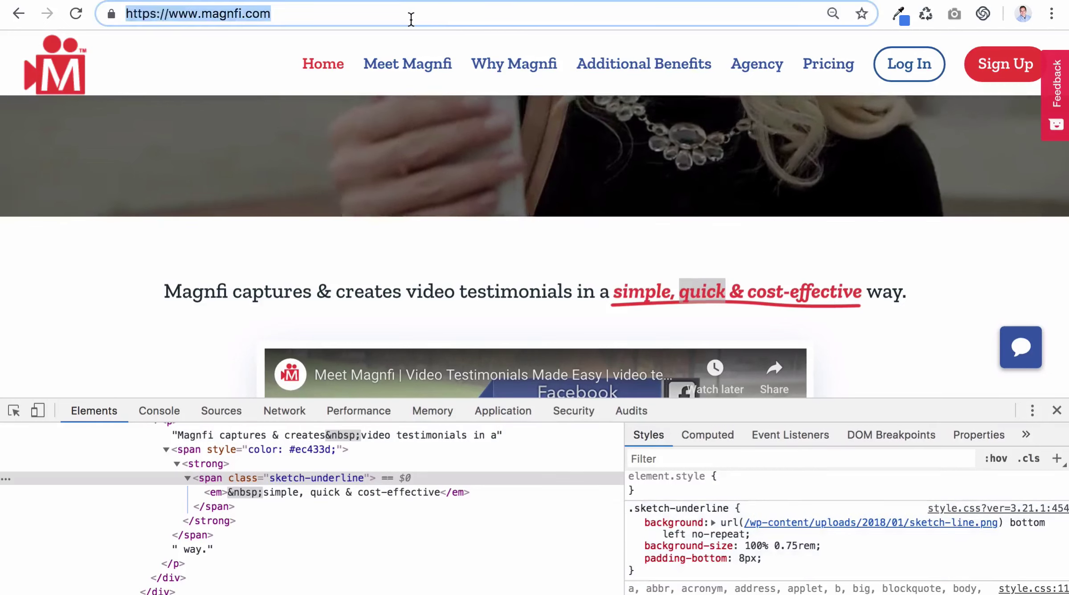
pyautogui.write('https://www.magnfi.com/wp-content/uploads/2018/01/sketch-line.png')
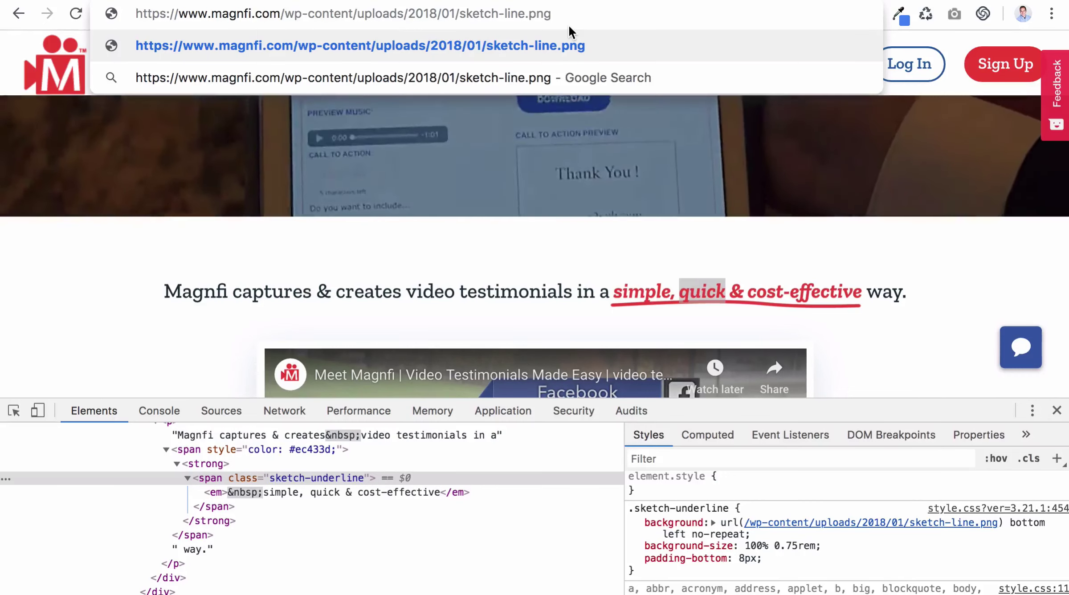
pyautogui.press('Return')
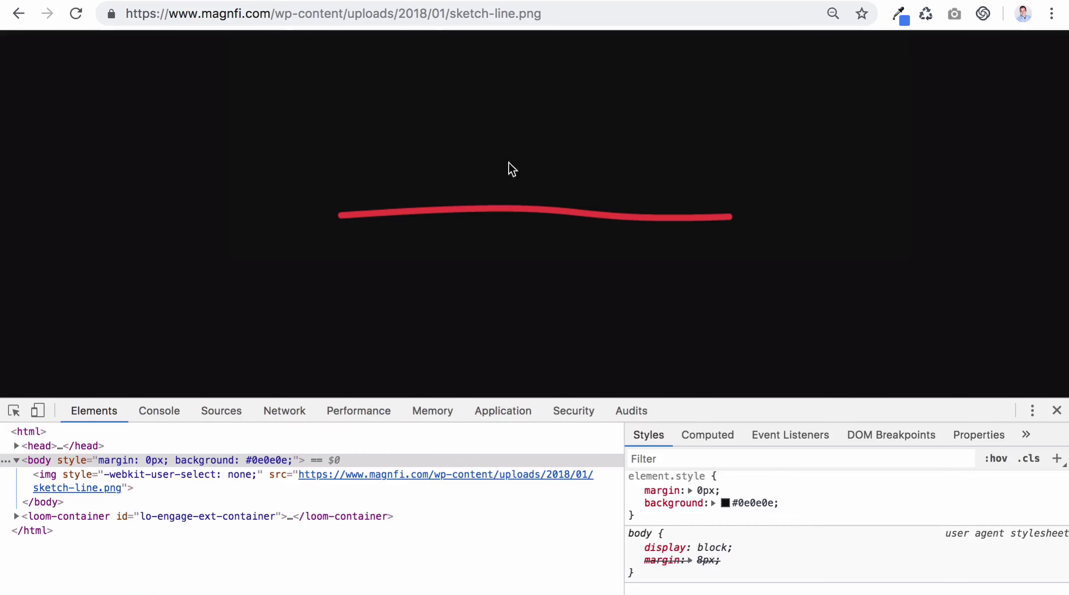
# Step: Save sketch-line.png to the Desktop and return to the Magnfi homepage
pyautogui.rightClick(519, 211)
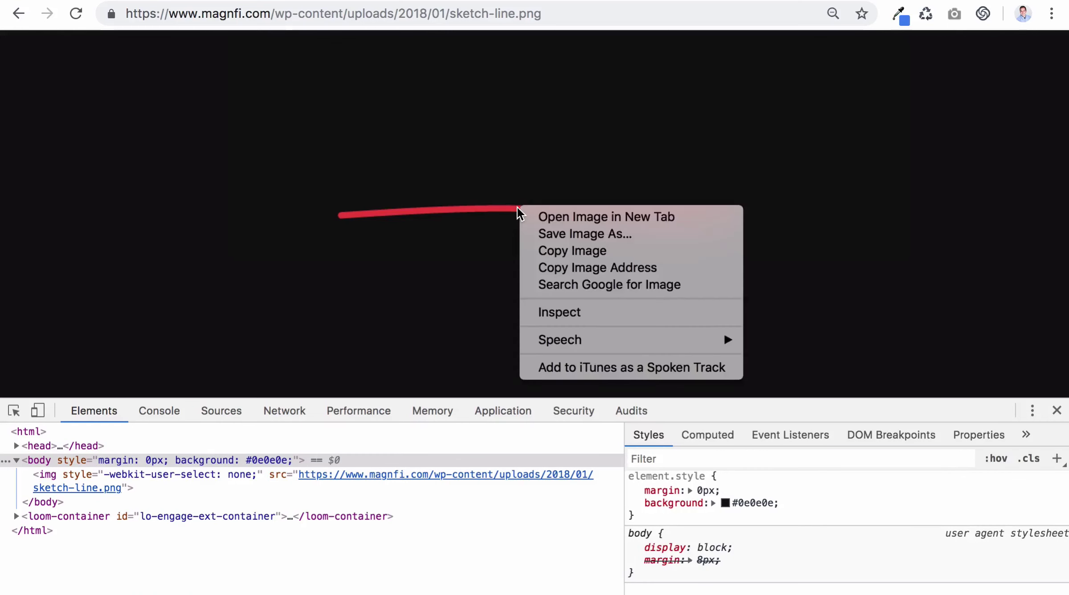
pyautogui.click(539, 235)
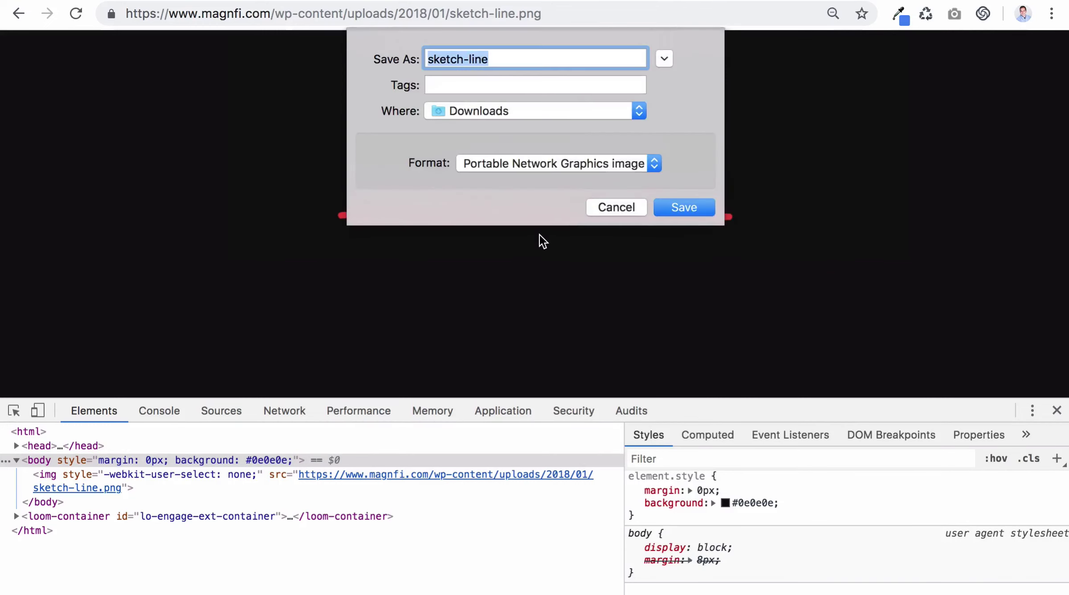
pyautogui.click(581, 108)
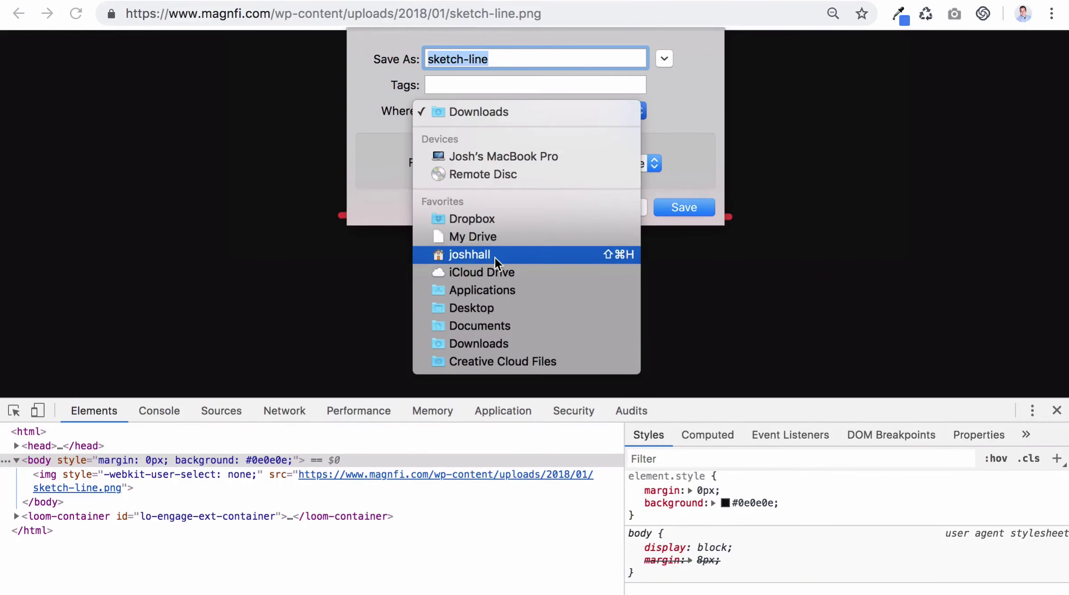
pyautogui.click(480, 307)
pyautogui.click(689, 210)
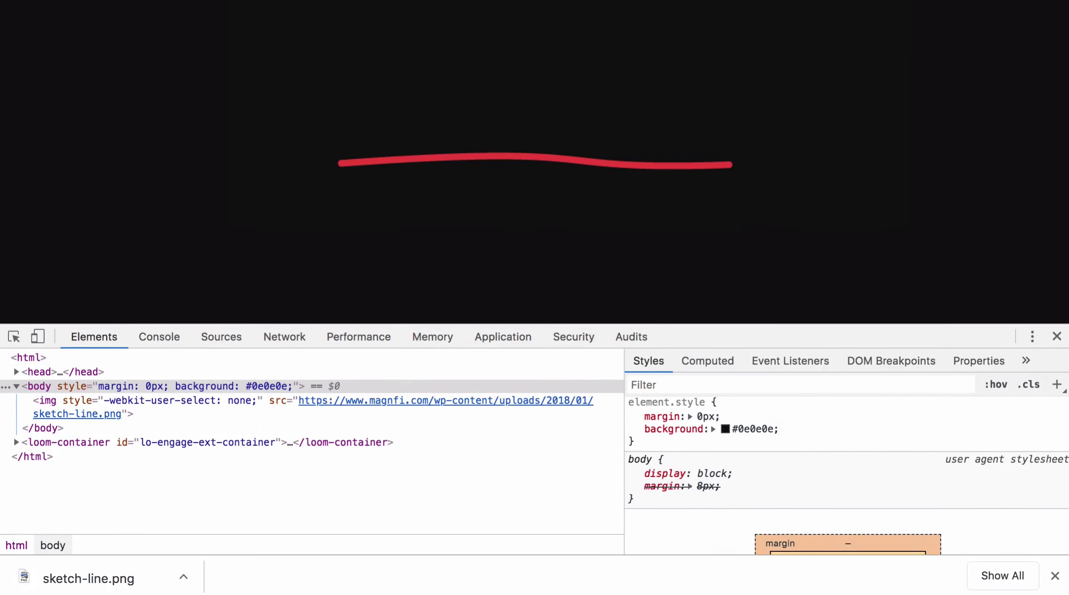
pyautogui.press('super+bracketleft')
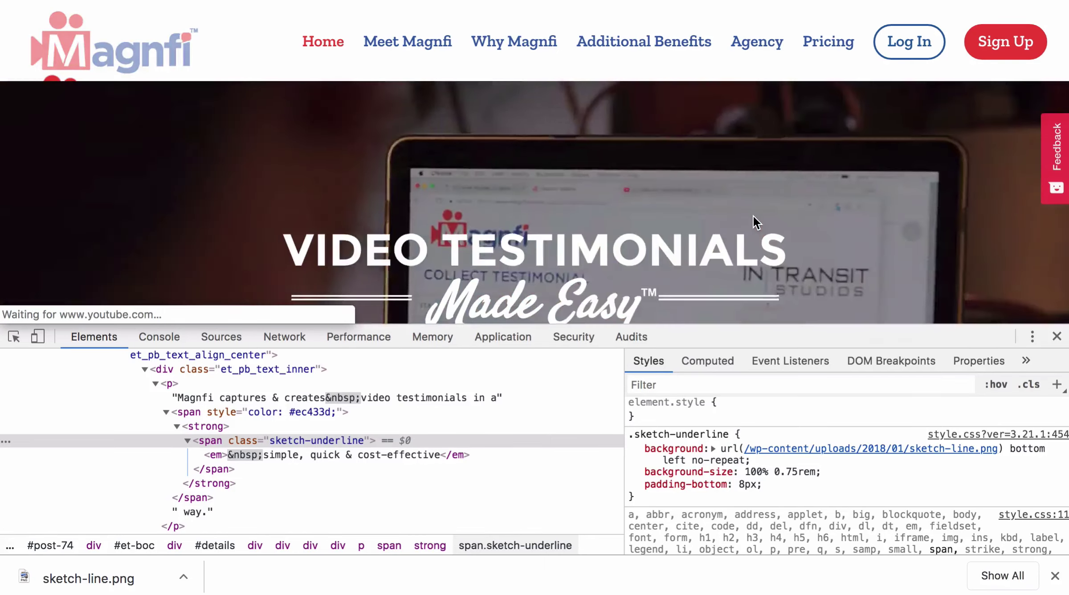
# Step: Enable the Divi Visual Builder and scroll to the 'Best Divi Resources' heading
pyautogui.scroll(-5, 753, 215)
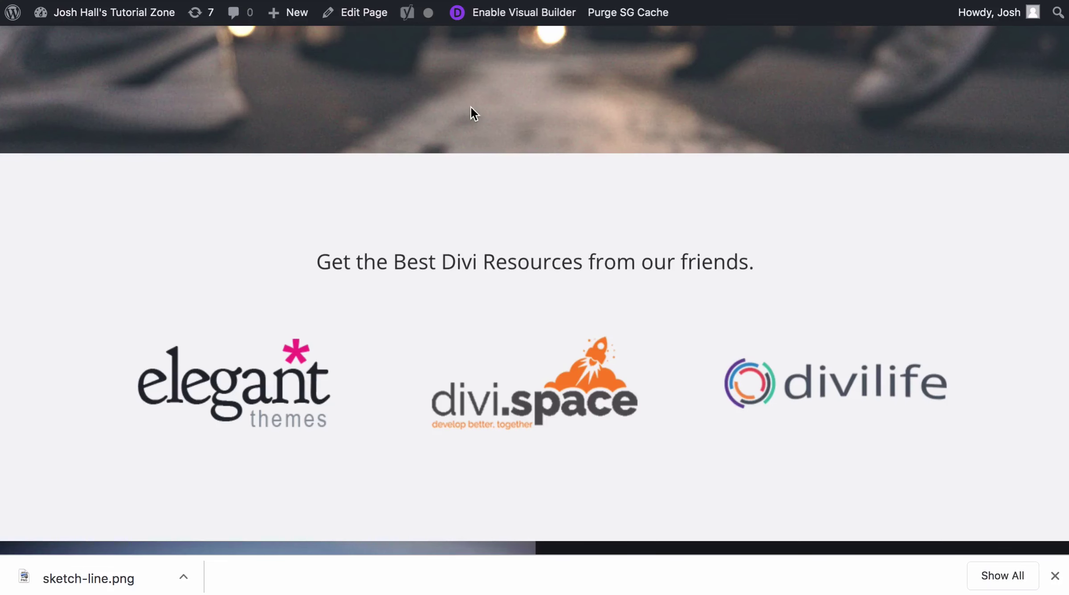
pyautogui.click(525, 22)
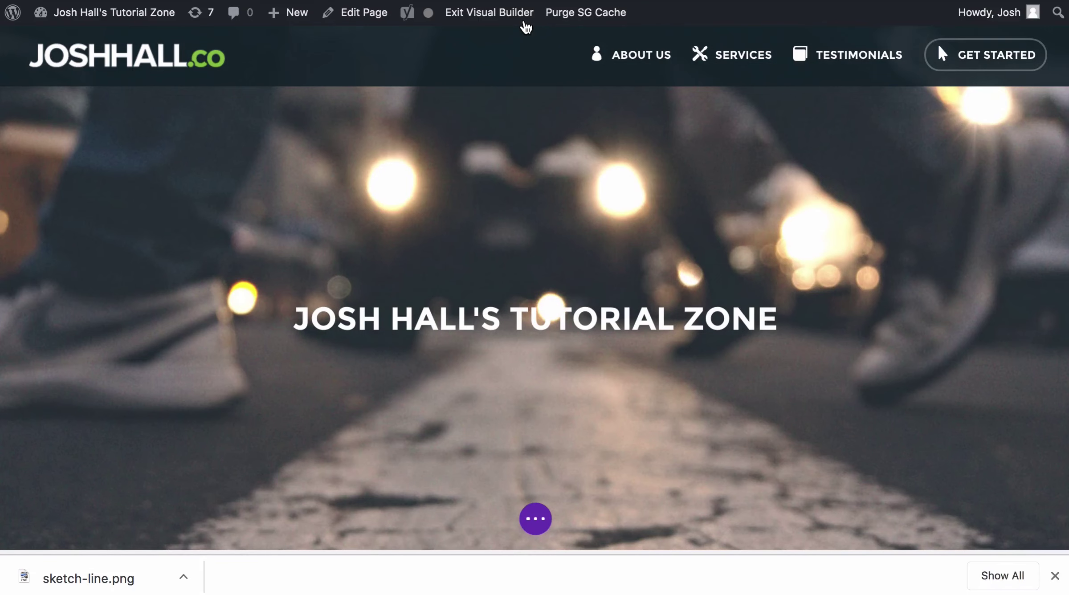
pyautogui.scroll(-5, 535, 214)
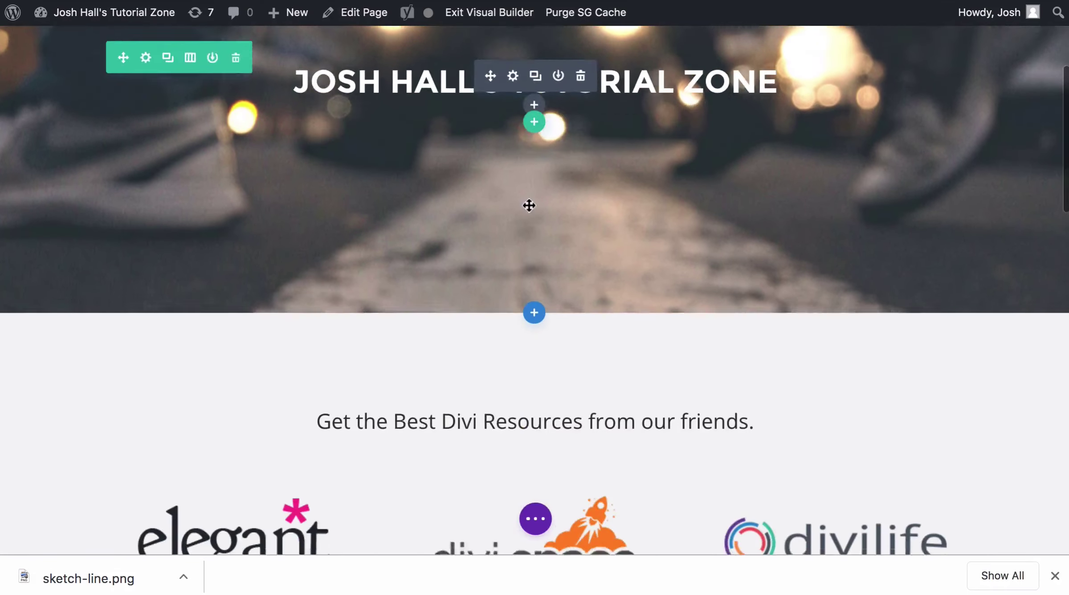
pyautogui.scroll(-4, 528, 206)
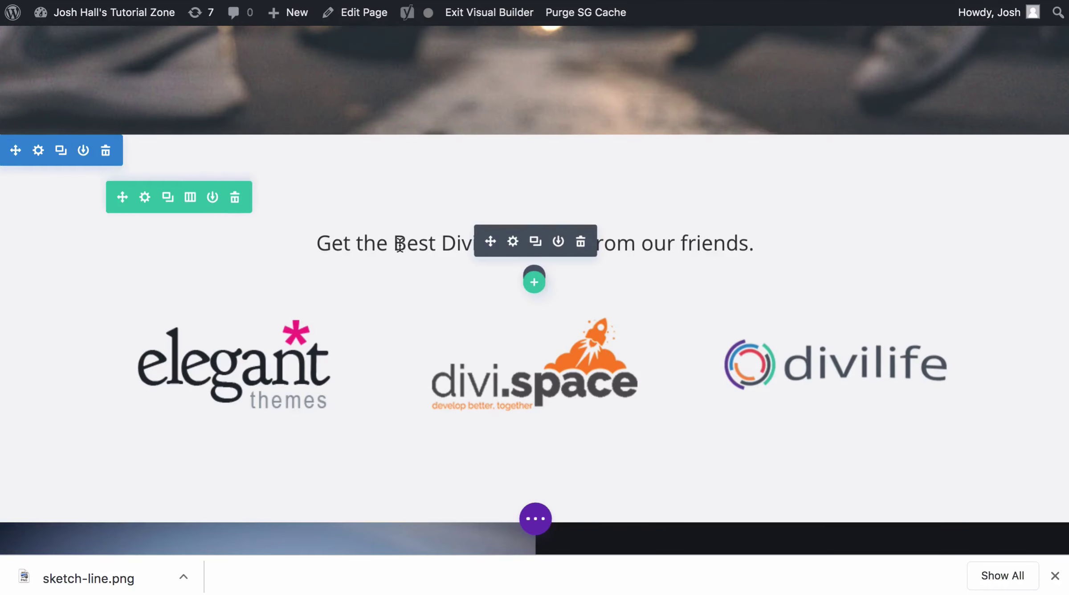
pyautogui.moveTo(395, 245); pyautogui.dragTo(477, 260)
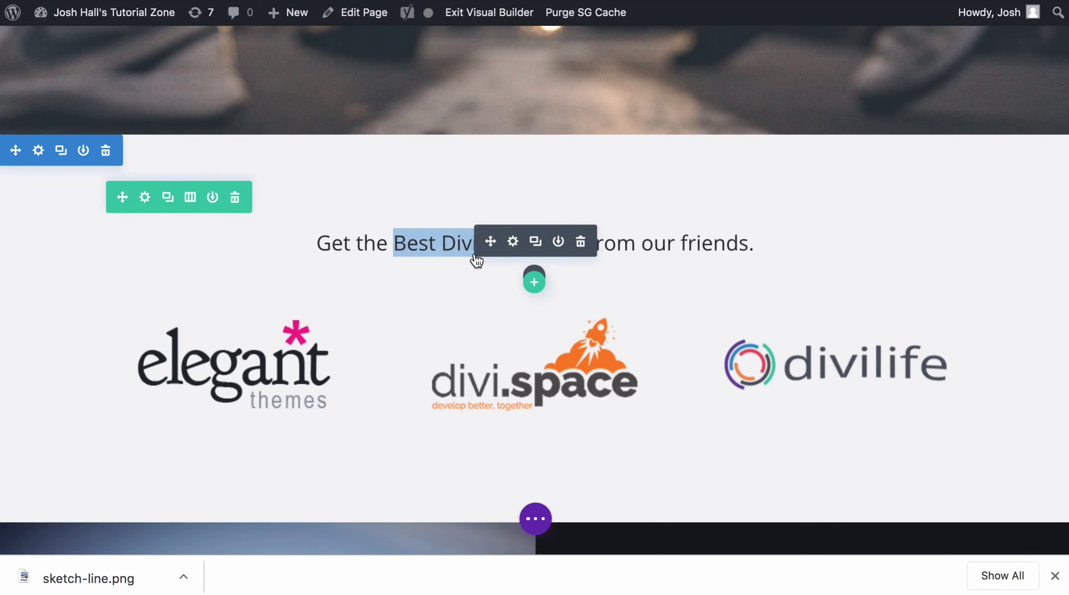
pyautogui.click(701, 243)
pyautogui.click(901, 191)
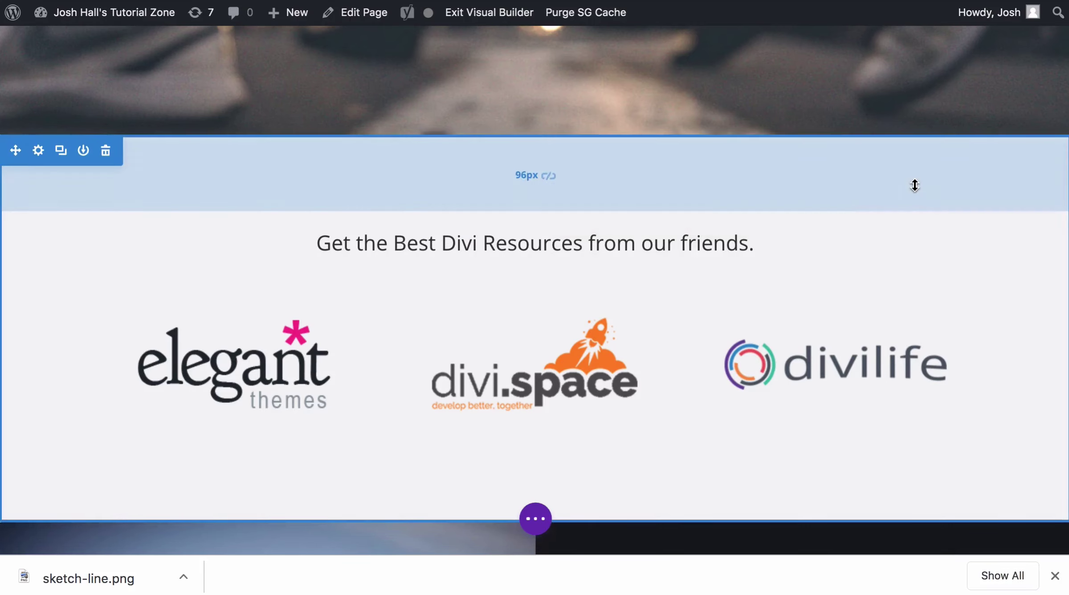
# Step: In the text module's Visual editor, make 'Best Divi Resources' bold and italic
pyautogui.click(511, 240)
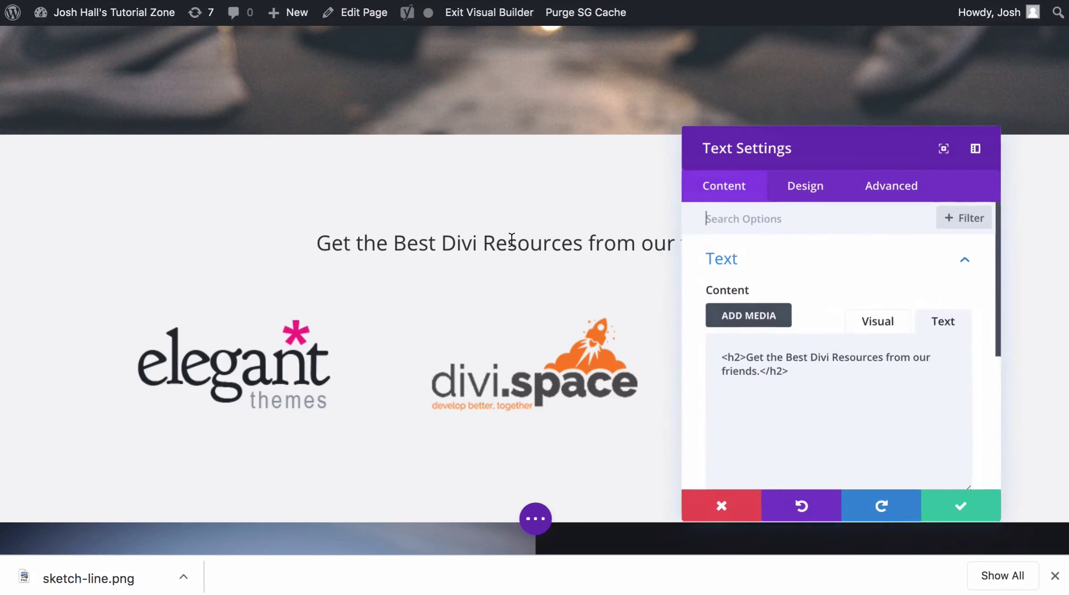
pyautogui.click(881, 326)
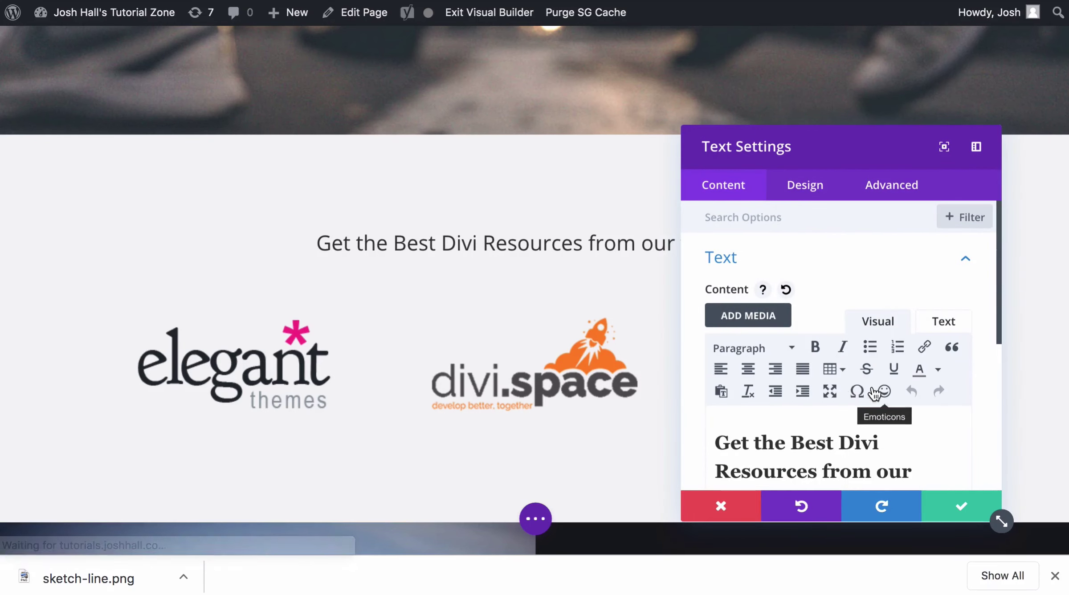
pyautogui.scroll(-2, 839, 412)
pyautogui.scroll(-1, 794, 445)
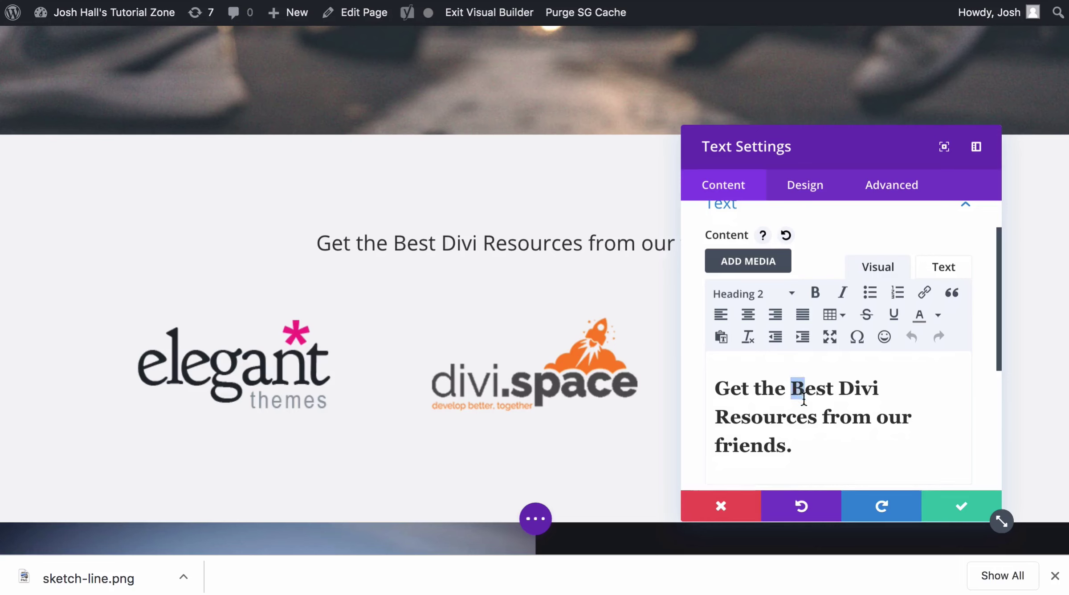
pyautogui.moveTo(804, 399); pyautogui.dragTo(813, 410)
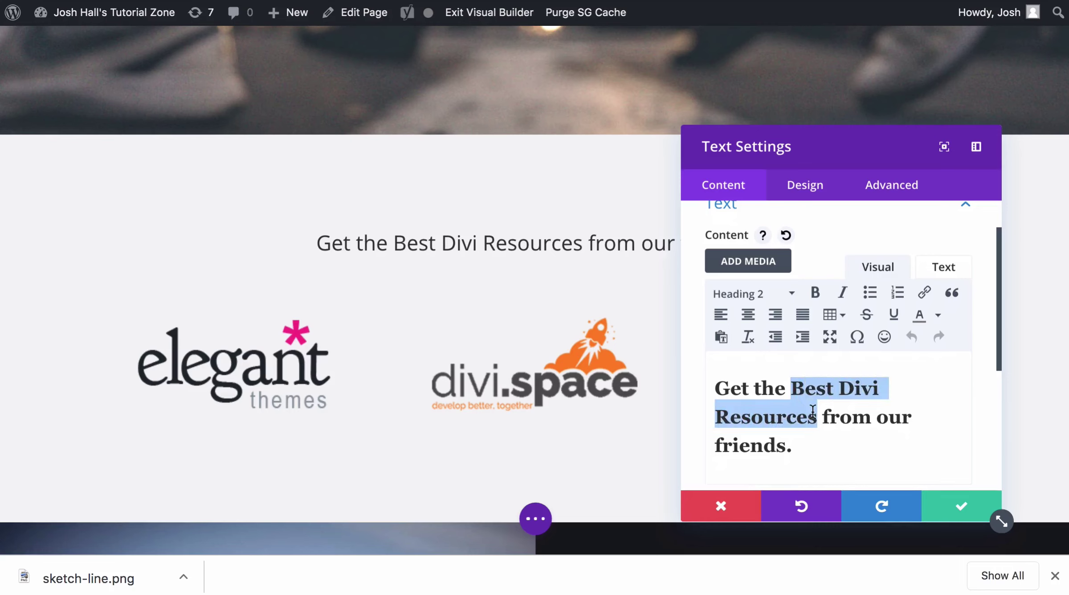
pyautogui.click(815, 292)
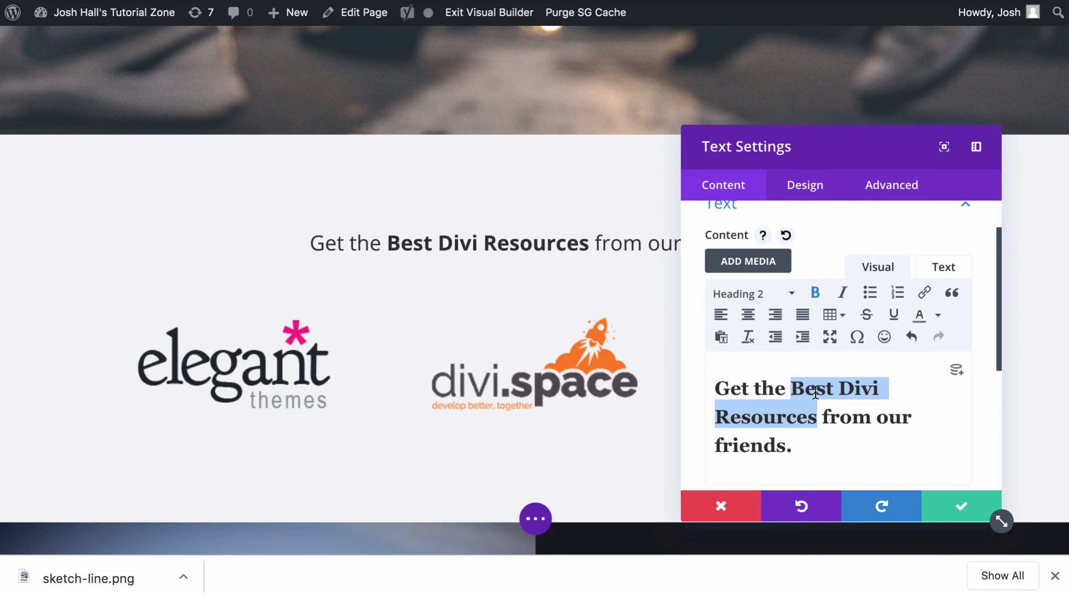
pyautogui.click(844, 292)
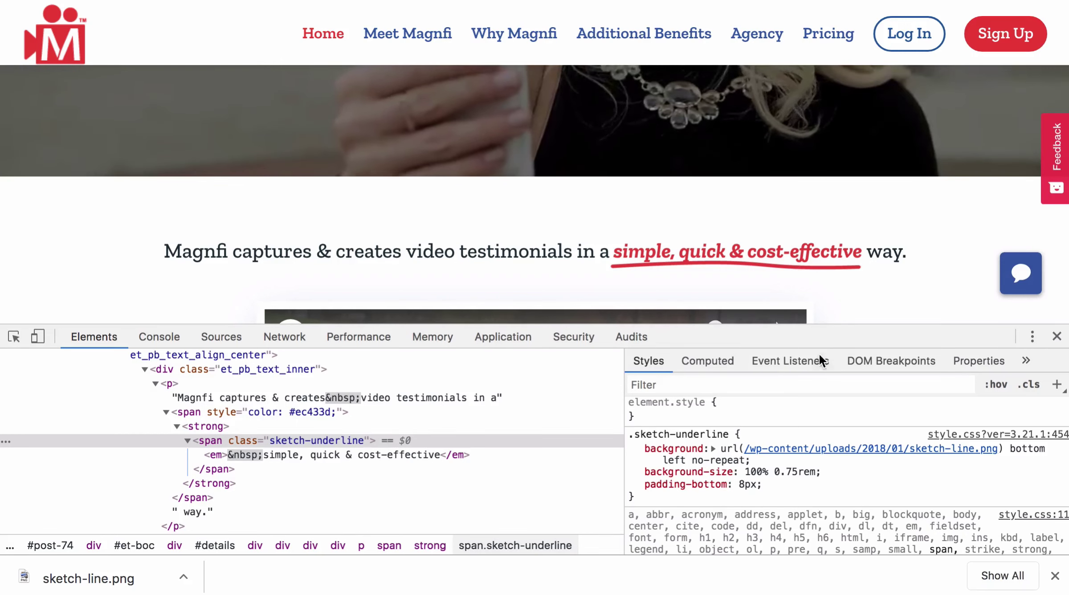
# Step: Inspect the Magnfi phrase's colour span and select its #ec433d colour value
pyautogui.rightClick(773, 249)
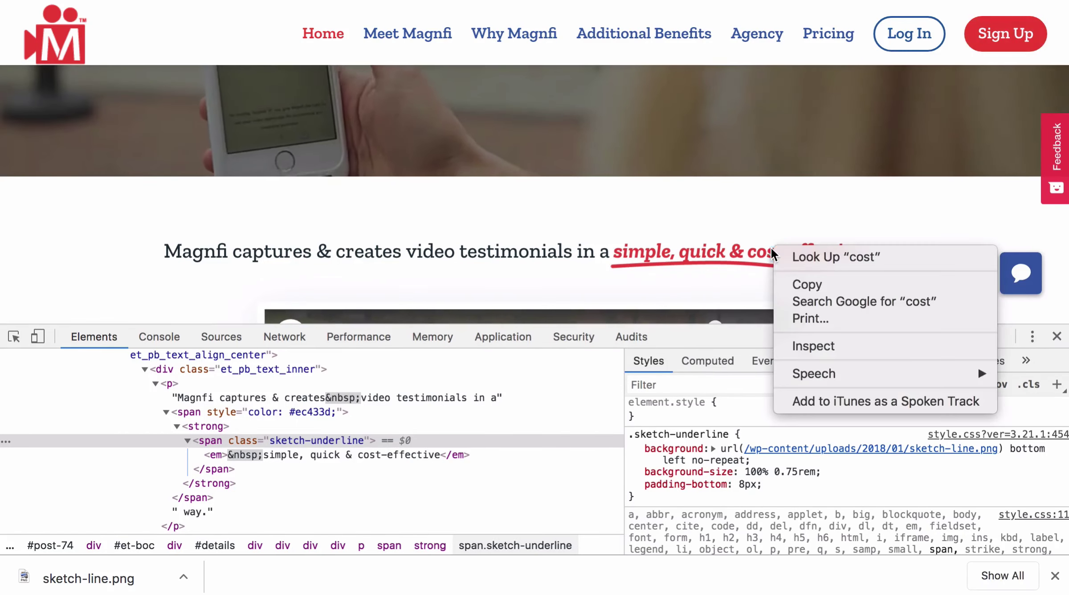
pyautogui.click(807, 347)
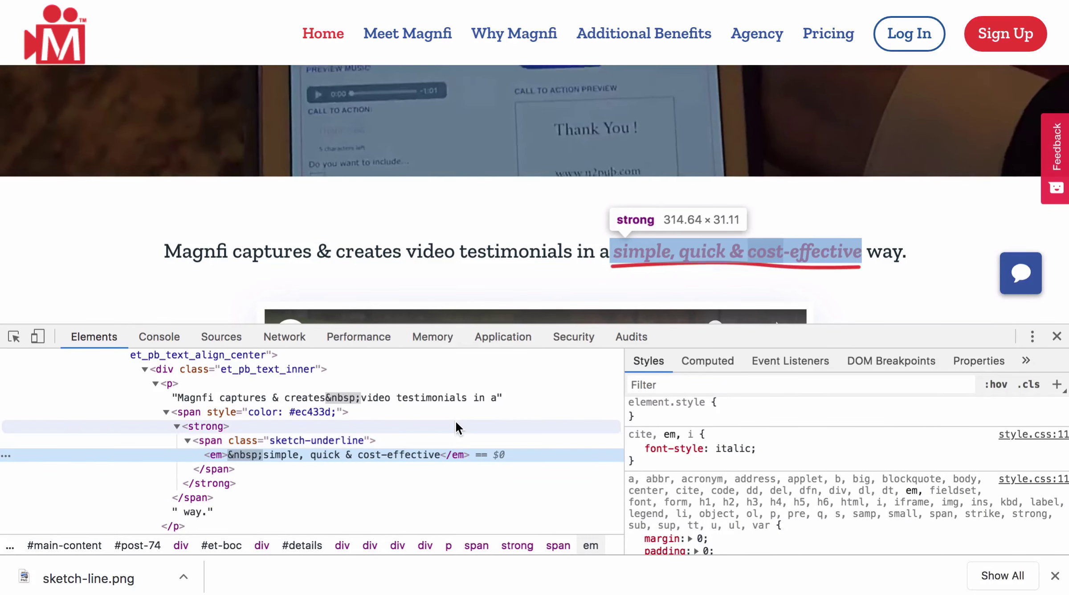
pyautogui.click(309, 410)
pyautogui.click(709, 417)
pyautogui.press('super+c')
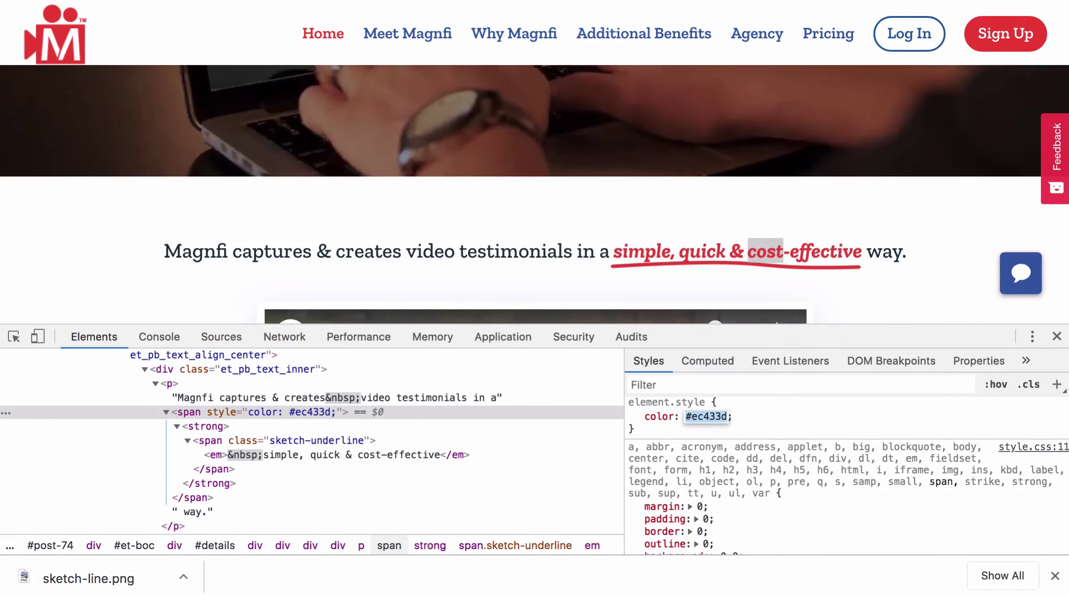
pyautogui.rightClick(223, 0)
pyautogui.press('Escape')
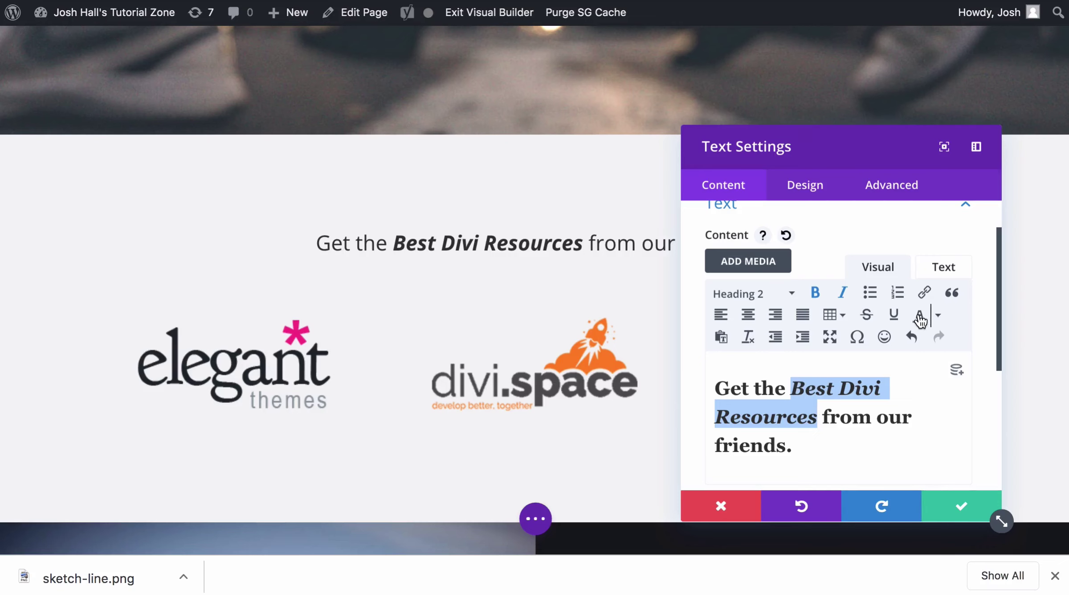
# Step: Apply a palette colour to 'Best Divi Resources', then change it to #ec433d in the HTML
pyautogui.click(937, 319)
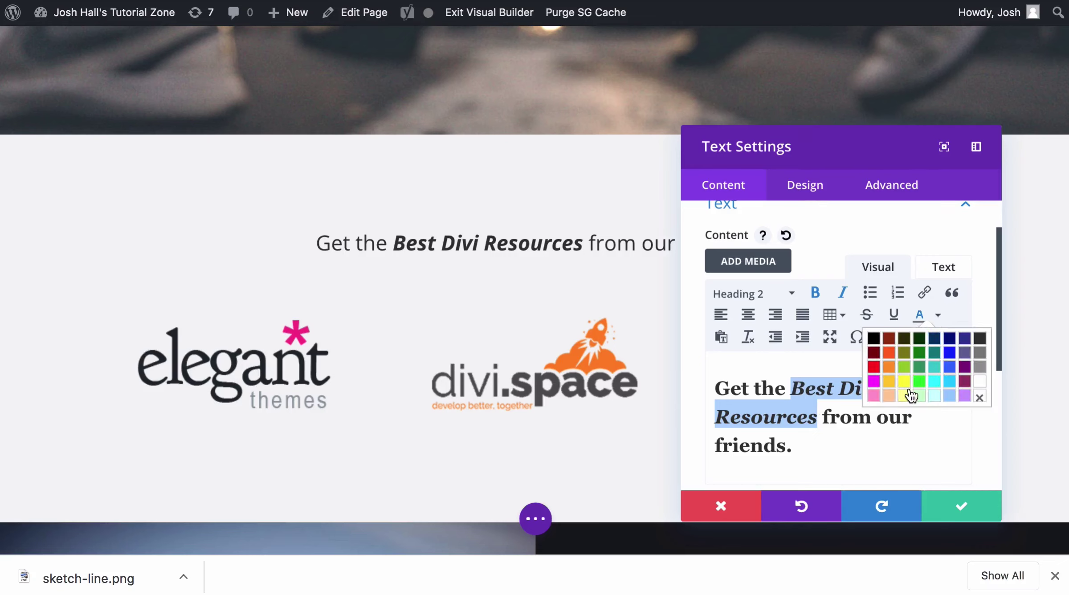
pyautogui.click(887, 351)
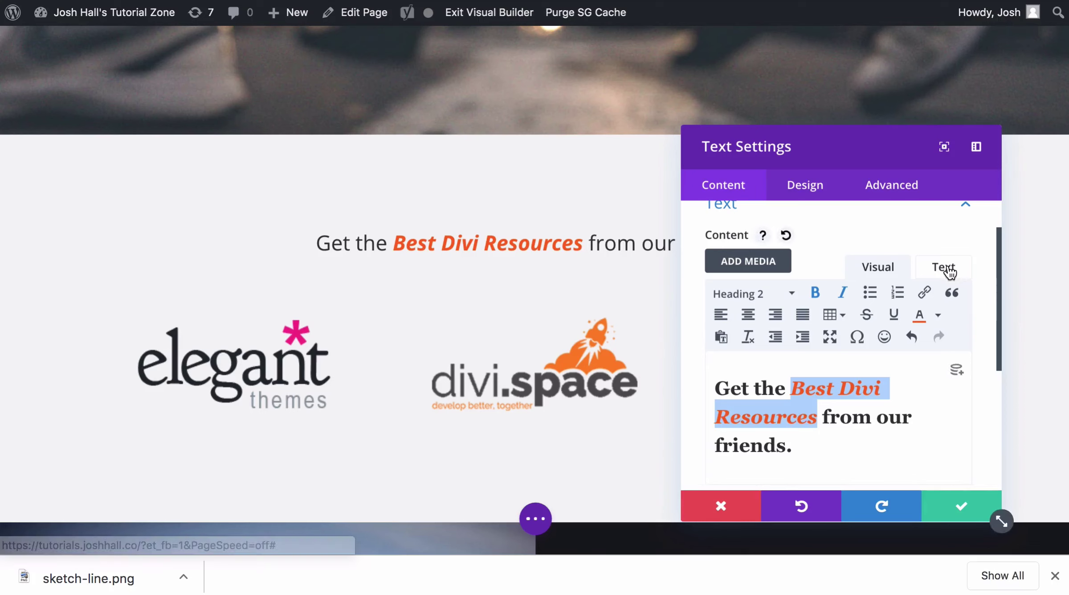
pyautogui.click(949, 271)
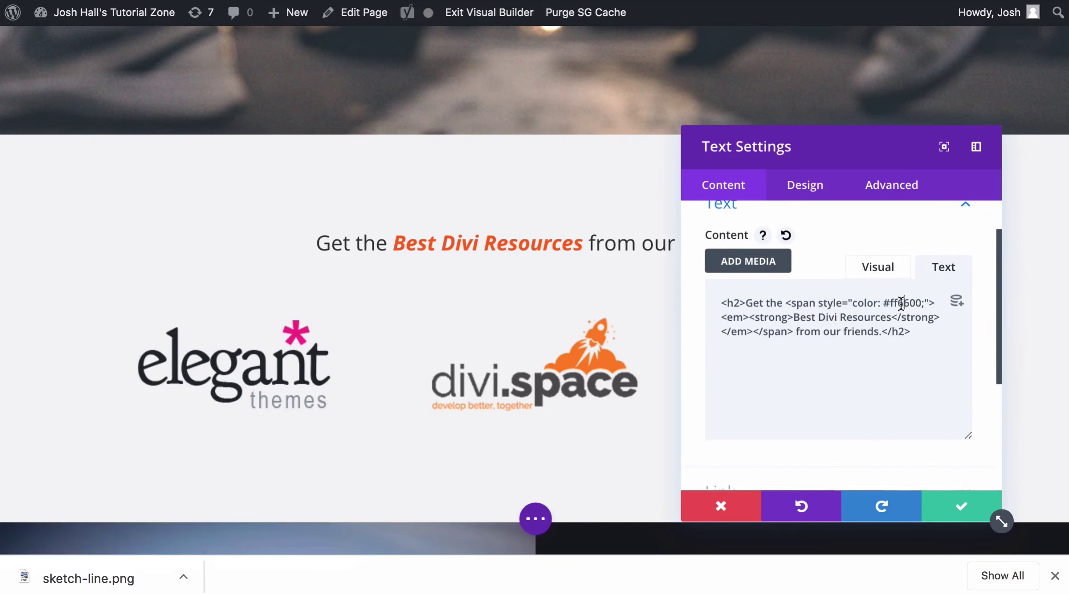
pyautogui.press('BackSpace')
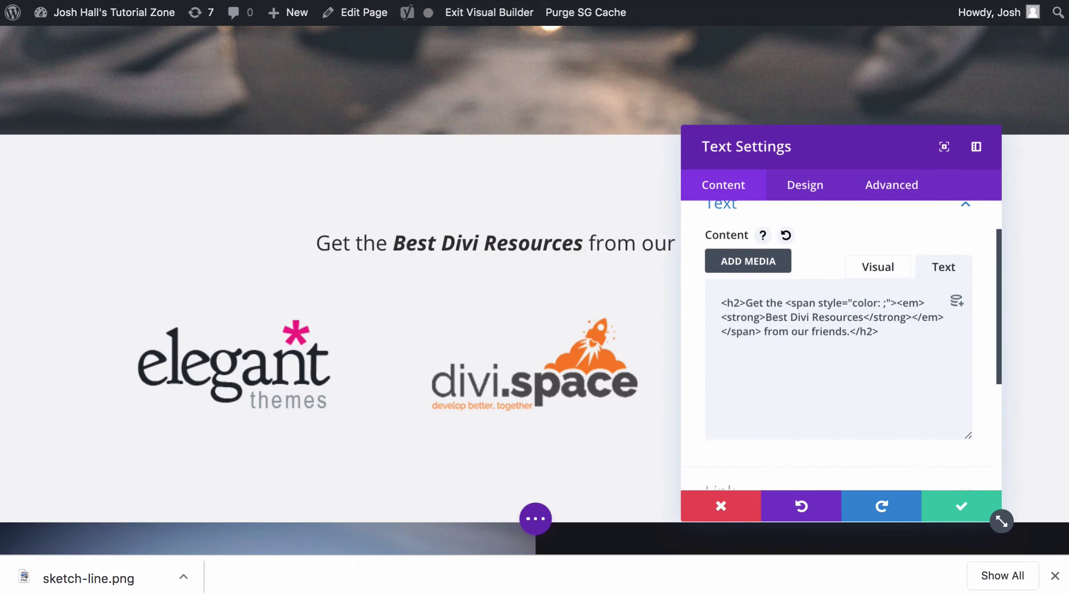
pyautogui.press('super+v')
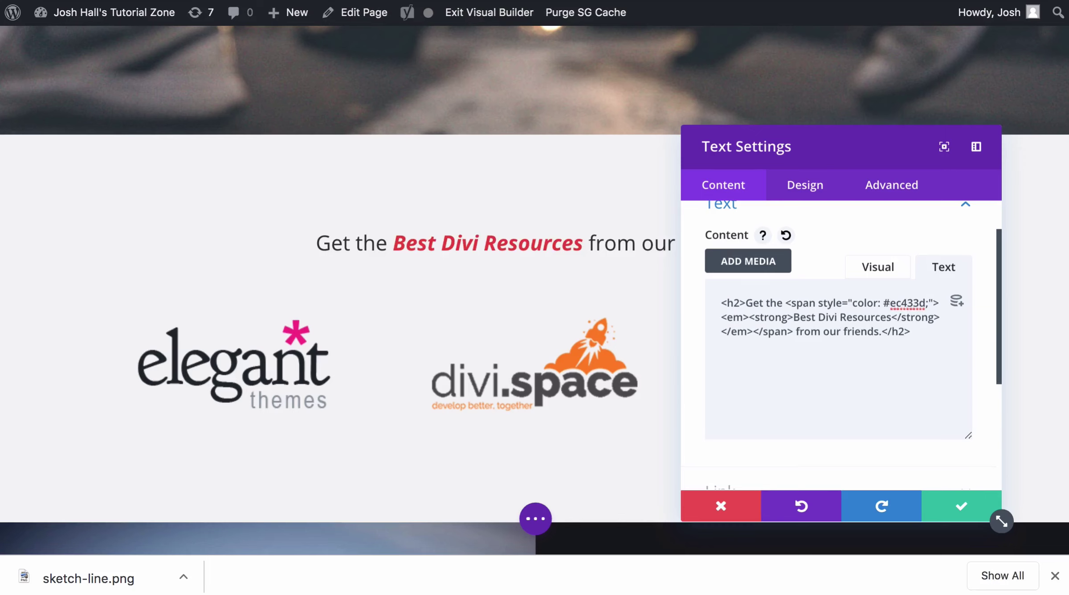
pyautogui.click(872, 269)
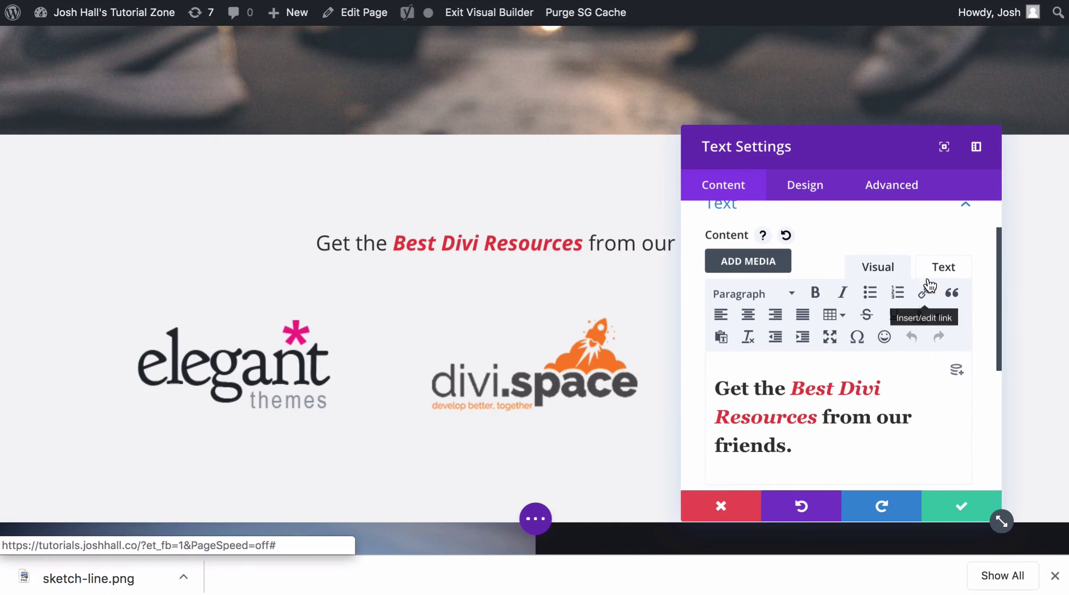
pyautogui.click(942, 269)
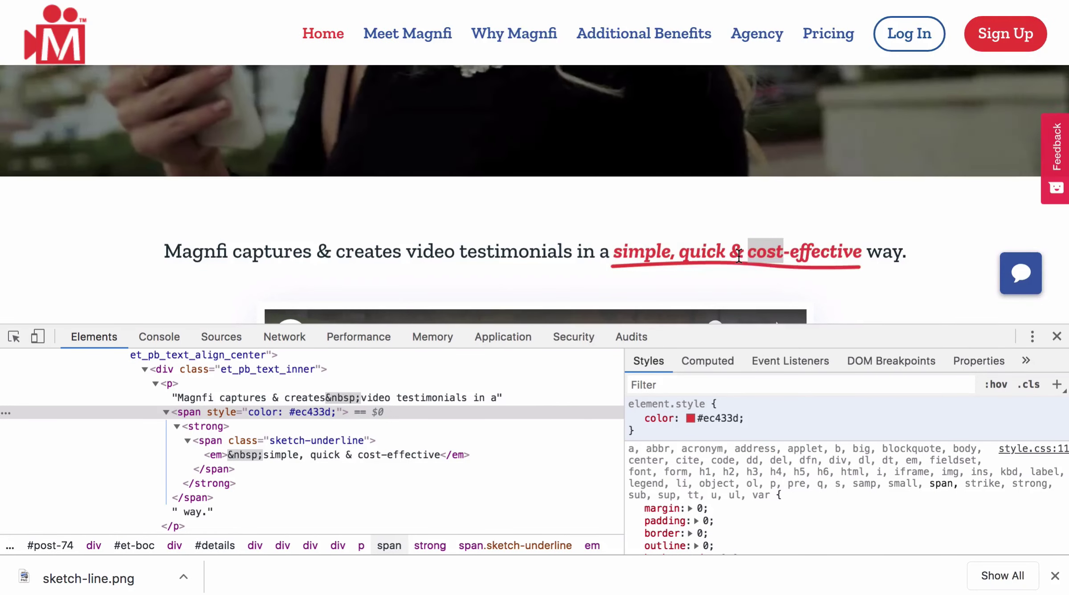
# Step: Inspect the Magnfi underlined phrase and select its span.sketch-underline node
pyautogui.rightClick(738, 254)
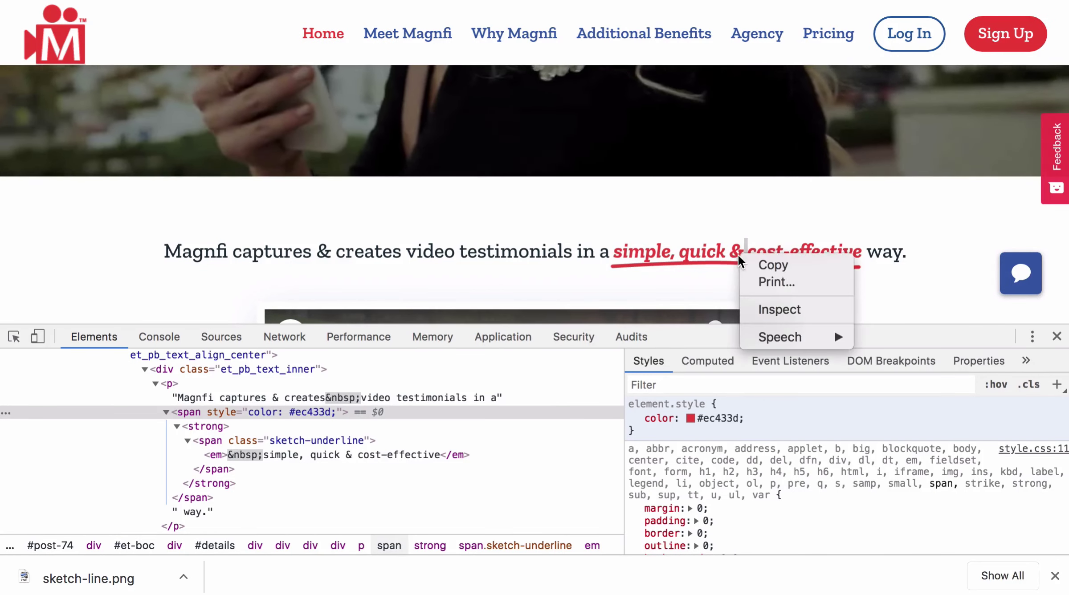
pyautogui.click(779, 309)
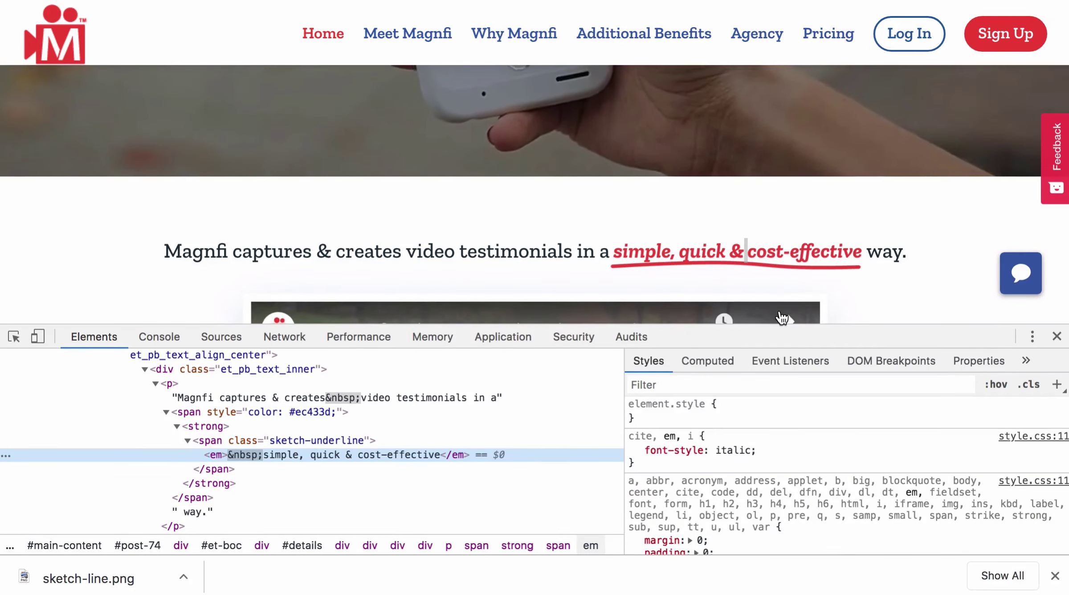
pyautogui.click(450, 440)
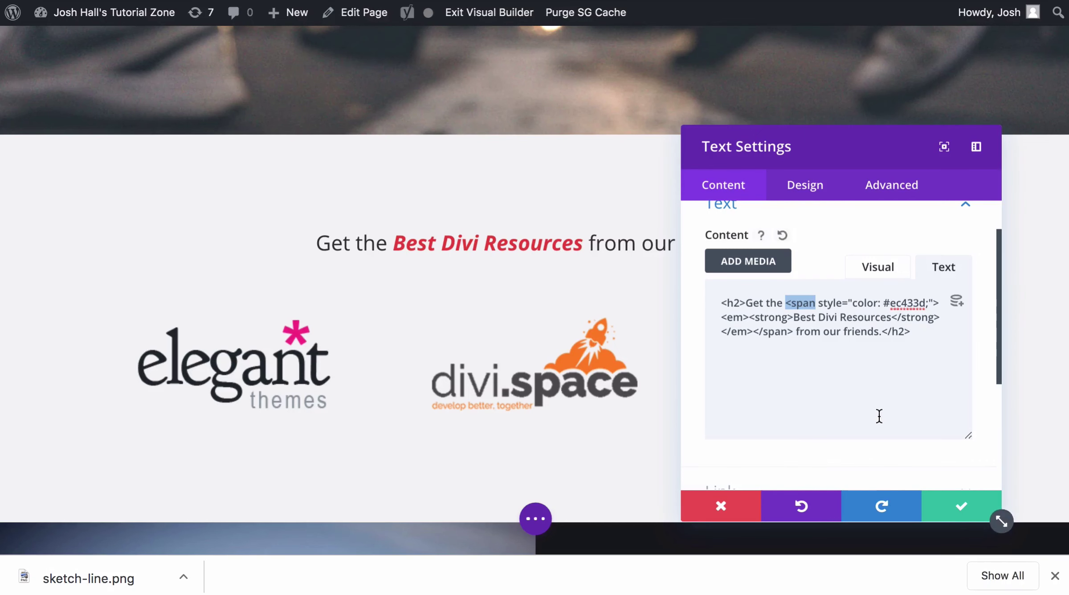
# Step: Save the text module, upload sketch-line.png via New Media in a new tab, and edit it
pyautogui.click(960, 512)
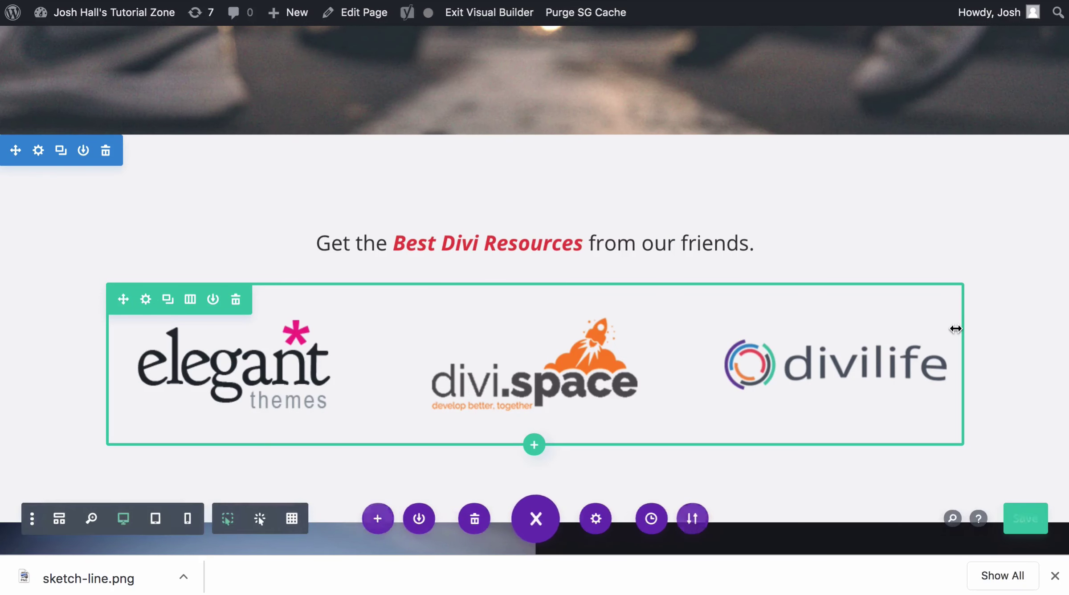
pyautogui.click(1056, 577)
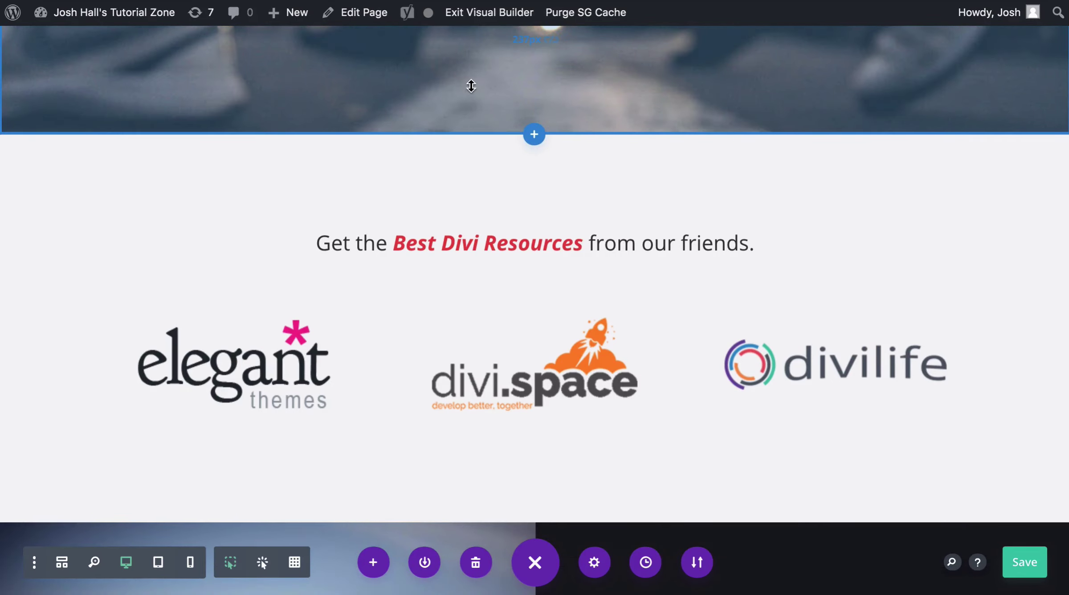
pyautogui.moveTo(303, 26)
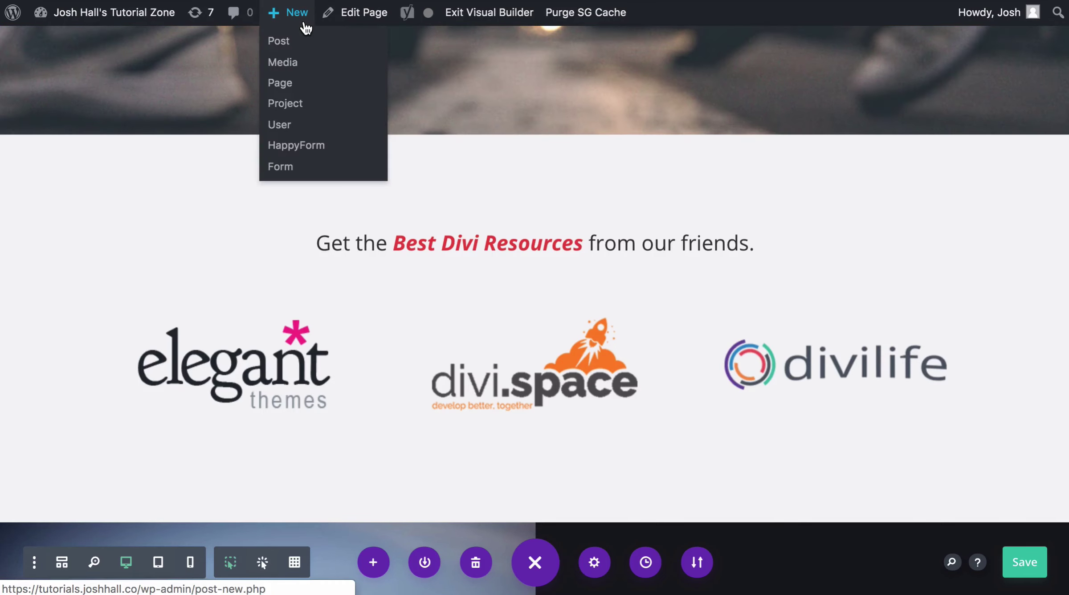
pyautogui.rightClick(296, 62)
pyautogui.click(321, 64)
pyautogui.hotkey('ctrl', 'Tab')
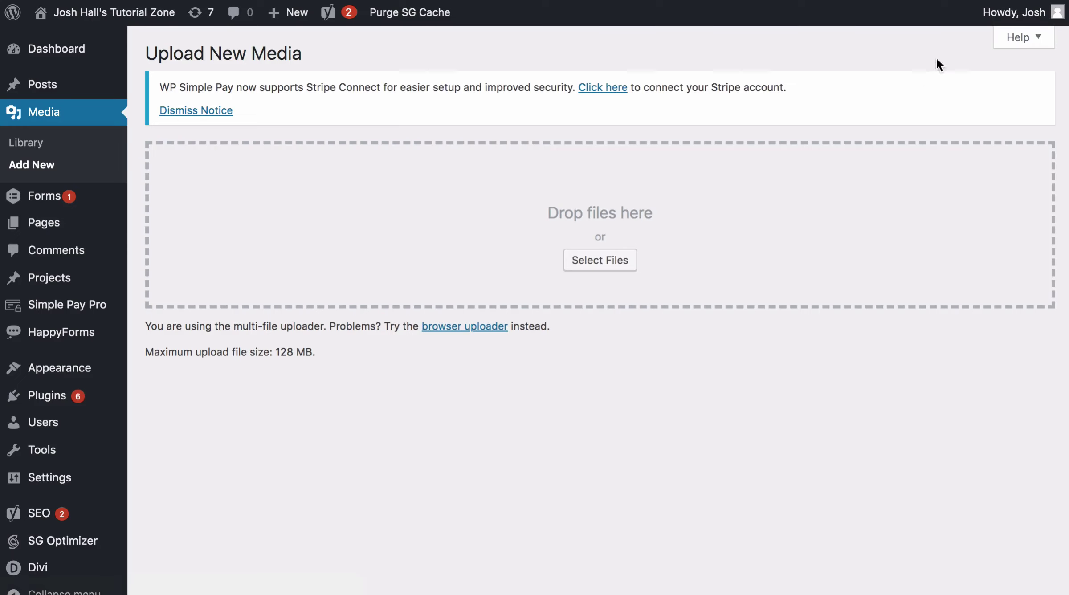
pyautogui.moveTo(668, 301); pyautogui.dragTo(628, 267)
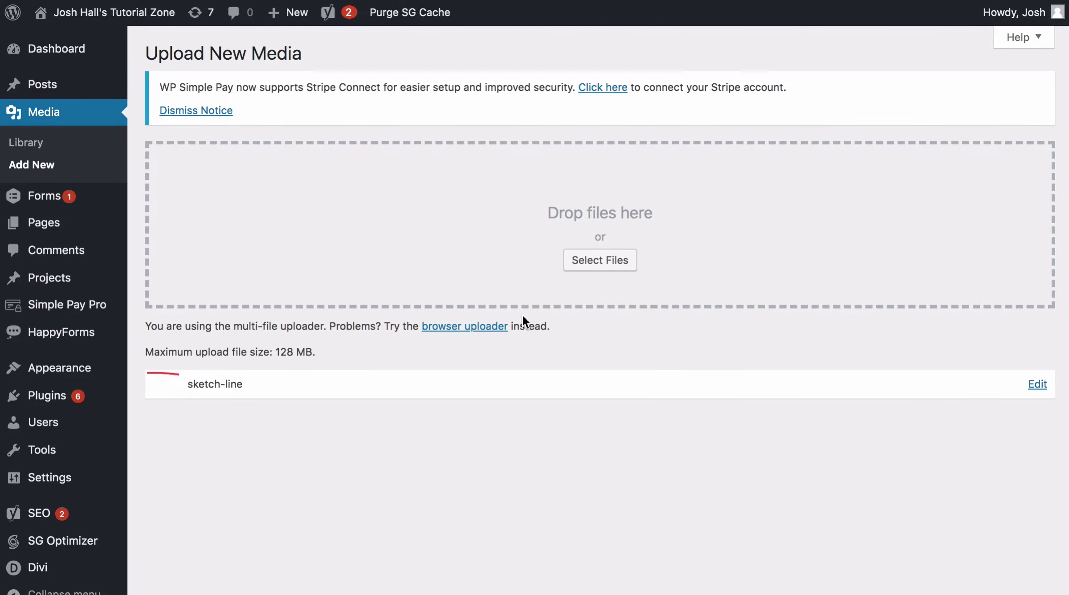
pyautogui.click(1038, 384)
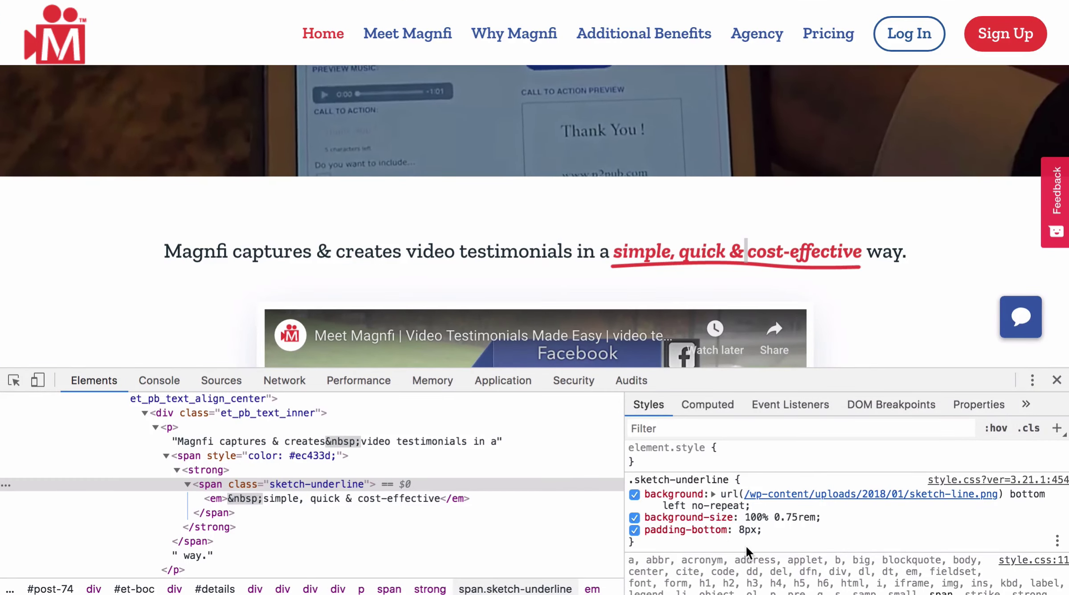
# Step: Copy the Magnfi .sketch-underline rule declarations from the DevTools Styles pane
pyautogui.moveTo(746, 552)
pyautogui.mouseDown()
pyautogui.moveTo(646, 495)
pyautogui.moveTo(655, 483)
pyautogui.mouseUp()
pyautogui.press('super+c')
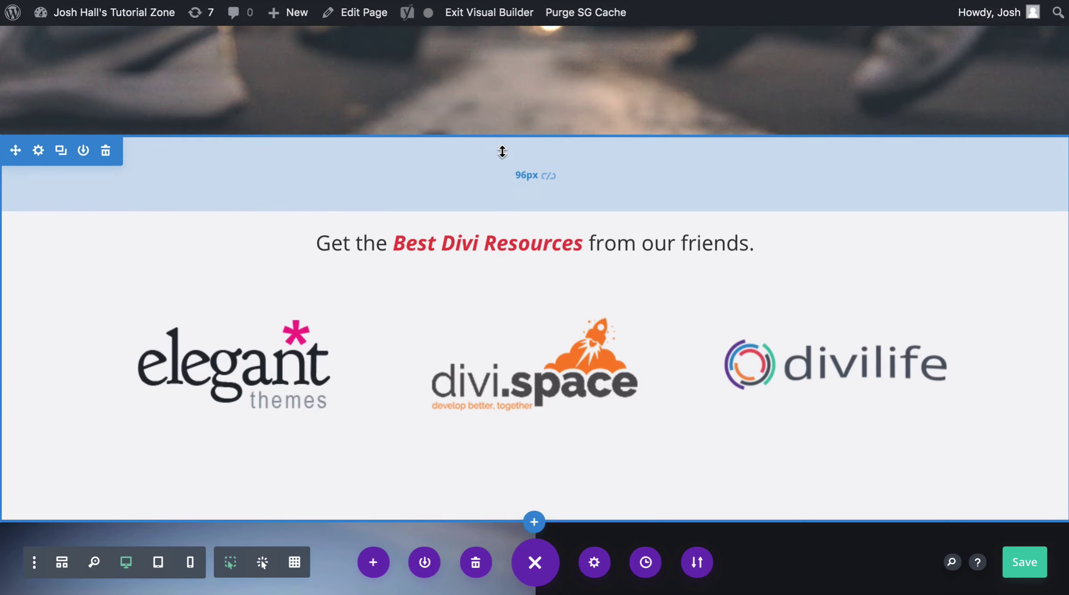
pyautogui.moveTo(147, 20)
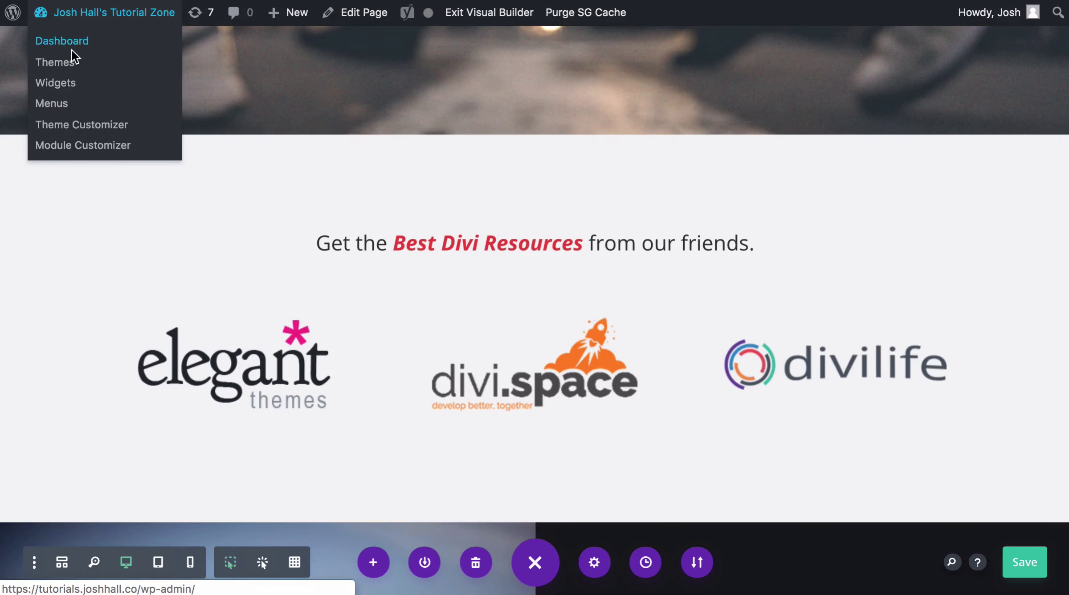
# Step: Paste the copied .sketch-underline rule into the Customizer's Additional CSS editor
pyautogui.click(70, 130)
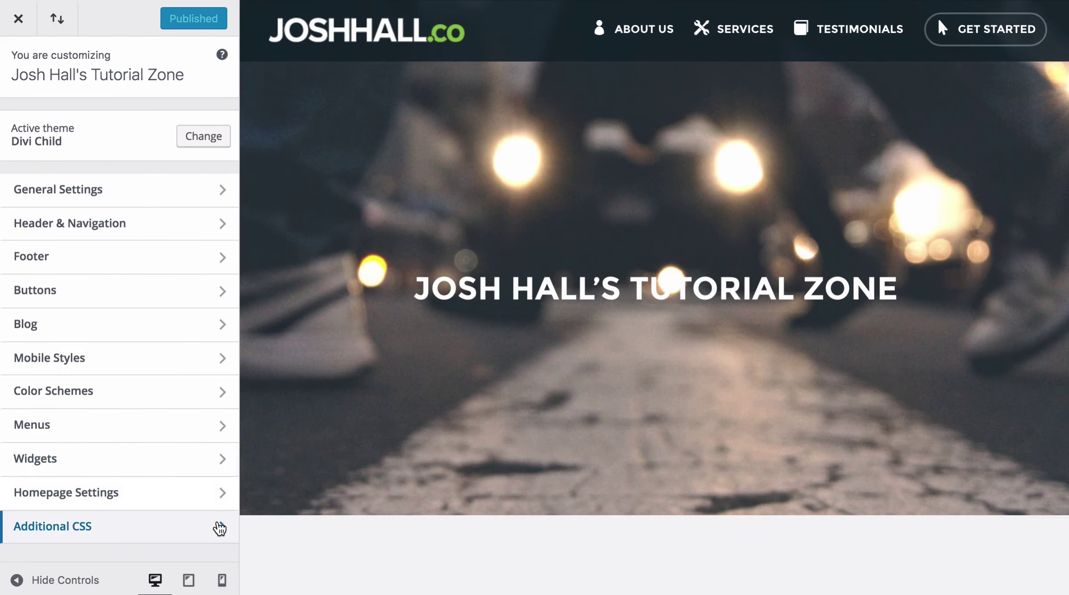
pyautogui.click(217, 525)
pyautogui.scroll(-3, 142, 290)
pyautogui.click(208, 288)
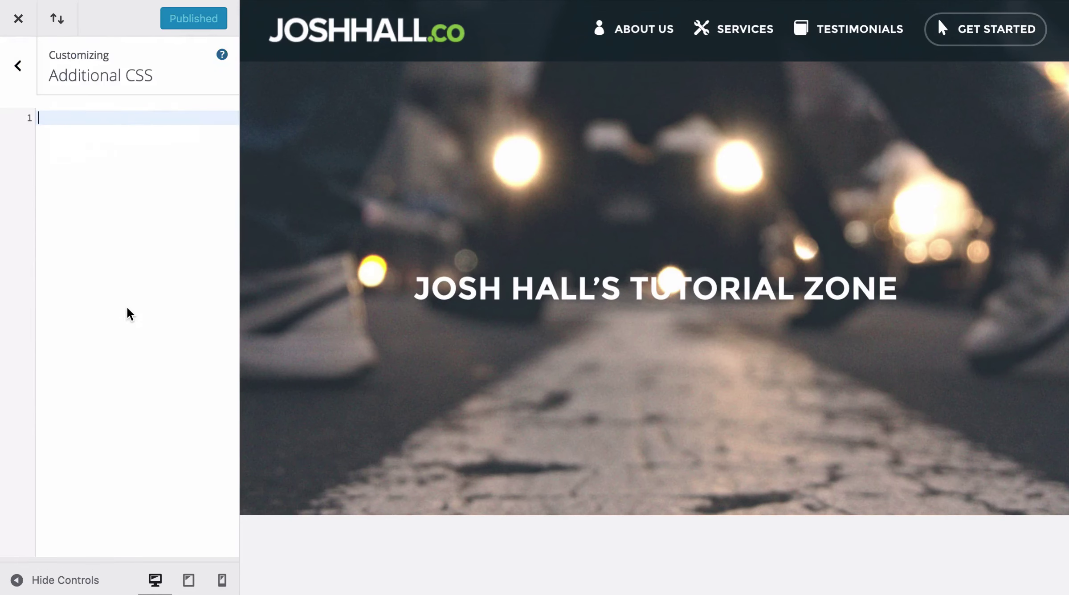
pyautogui.click(127, 313)
pyautogui.press('super+v')
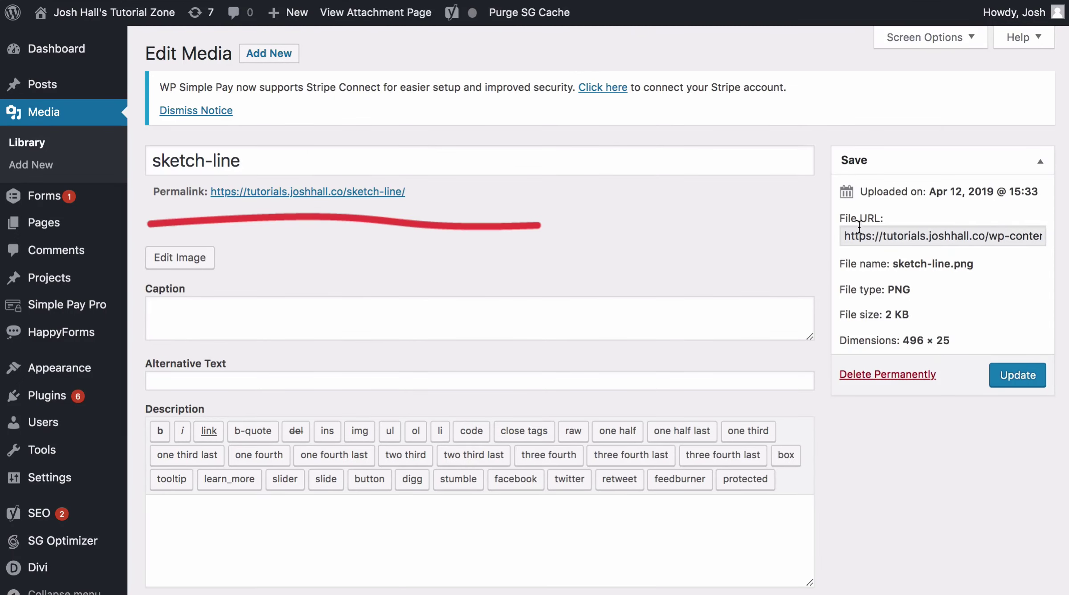
# Step: Replace the relative image path with the full sketch-line.png URL, publish, and close the Customizer
pyautogui.click(859, 233)
pyautogui.hotkey('ctrl', 'c')
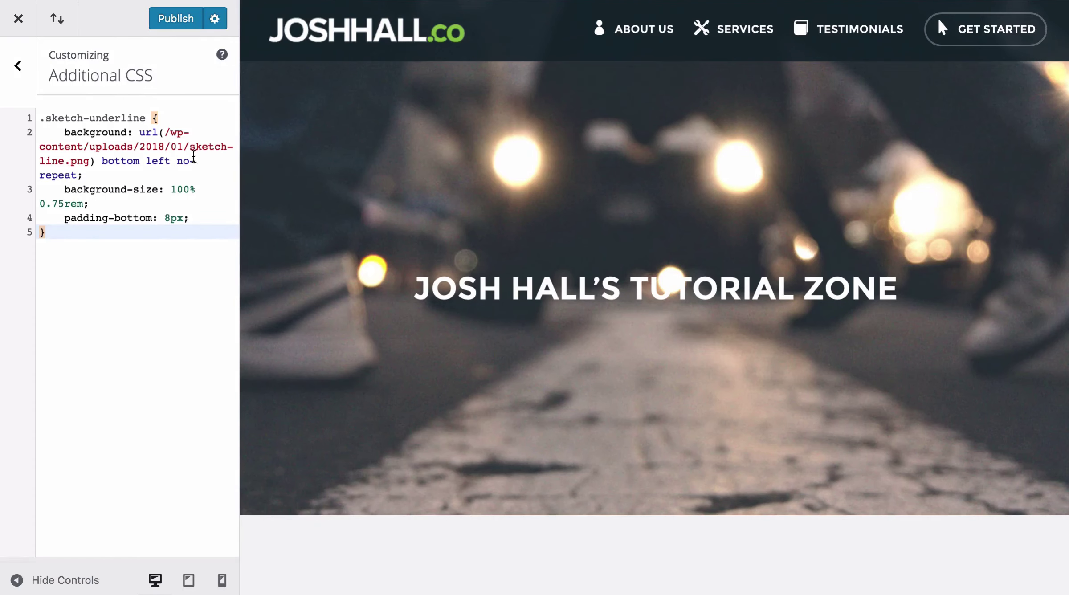
pyautogui.moveTo(164, 133)
pyautogui.mouseDown()
pyautogui.moveTo(174, 145)
pyautogui.moveTo(93, 160)
pyautogui.mouseUp()
pyautogui.hotkey('ctrl', 'v')
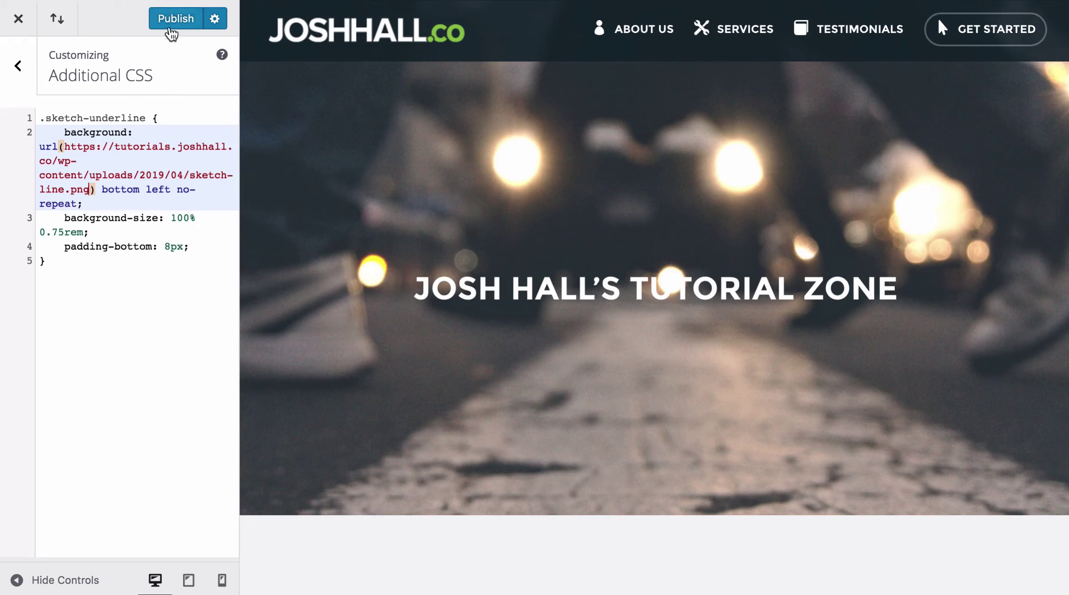
pyautogui.click(170, 28)
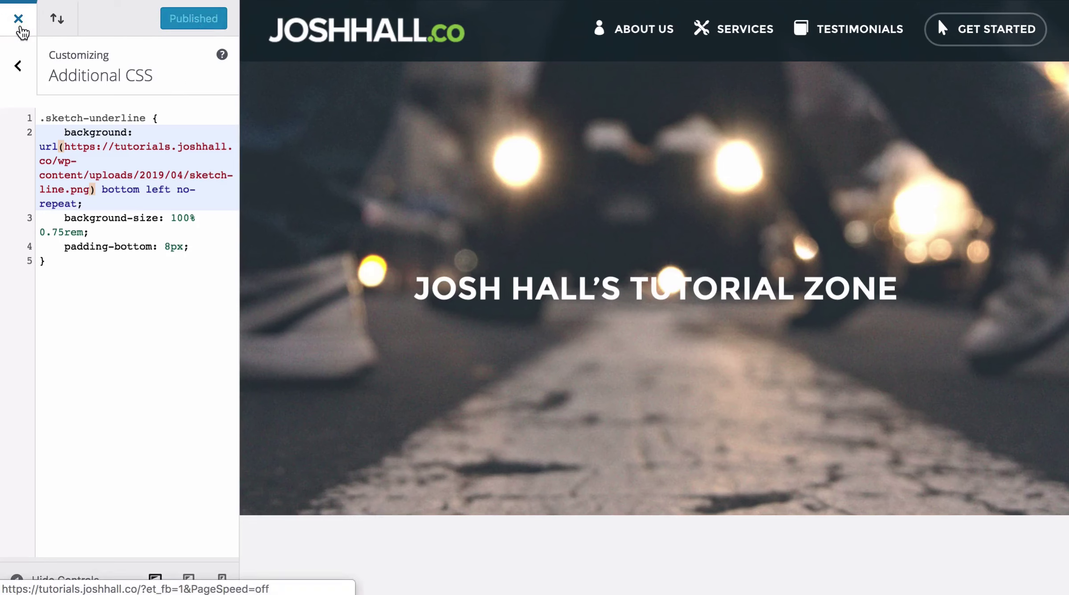
pyautogui.click(20, 27)
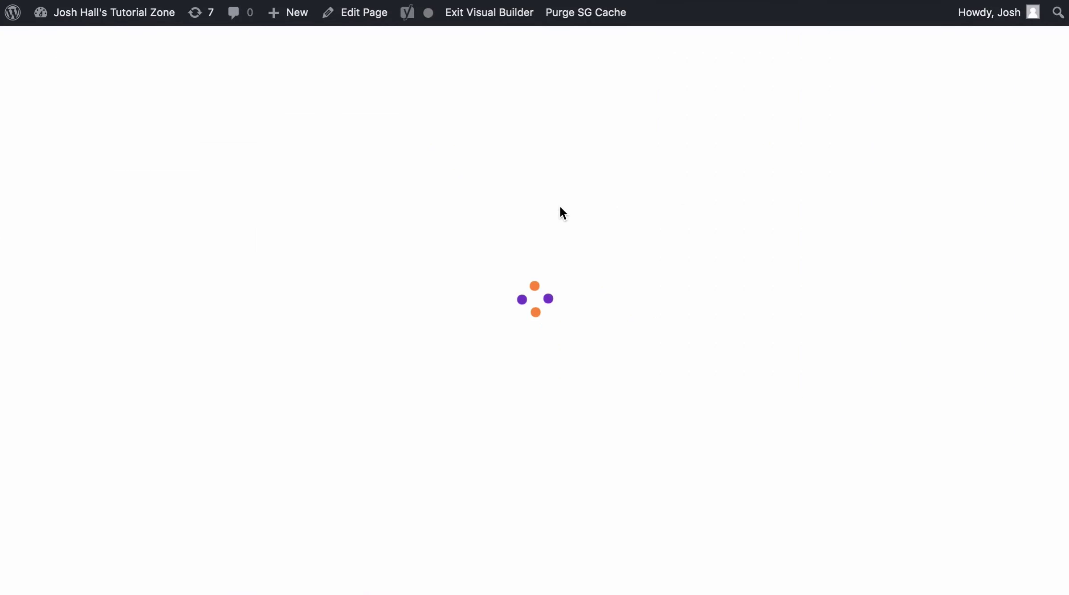
# Step: Add class="sketch-underline" to the Best Divi Resources span in the text module's HTML and save
pyautogui.scroll(-5, 562, 212)
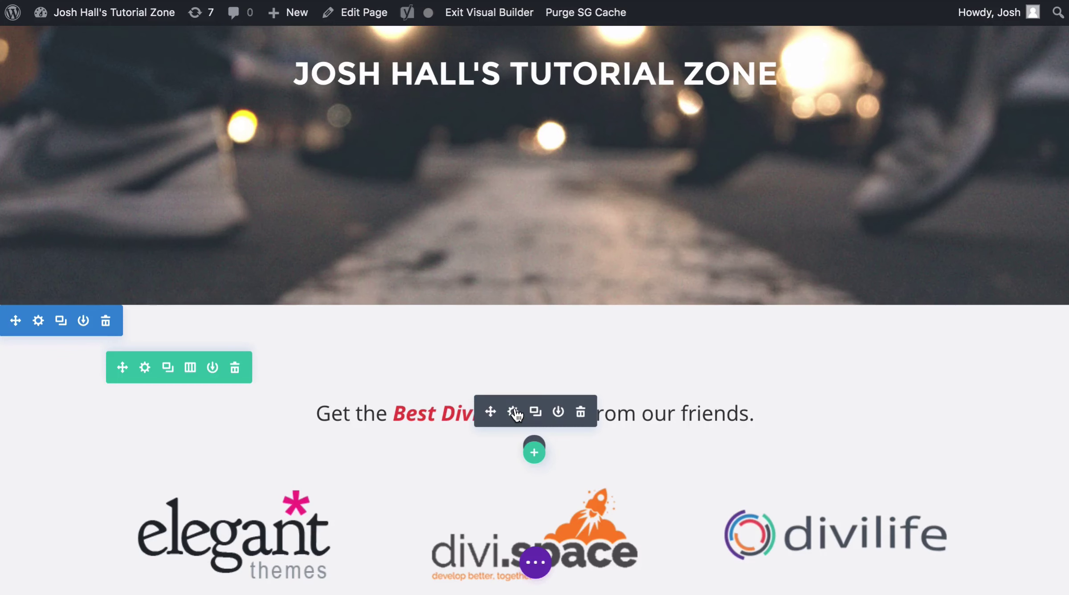
pyautogui.click(514, 412)
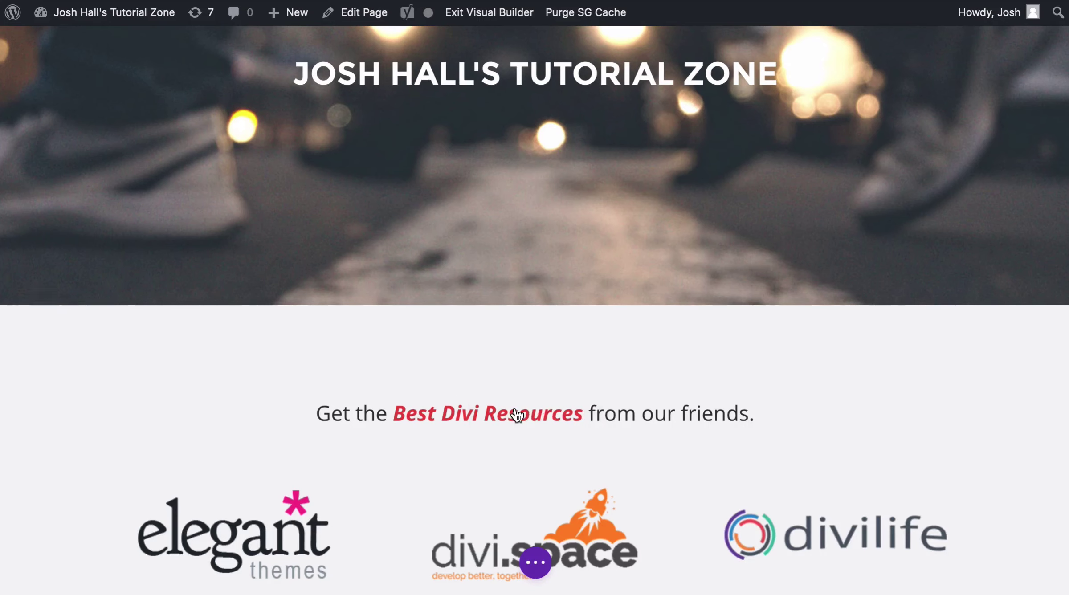
pyautogui.click(879, 323)
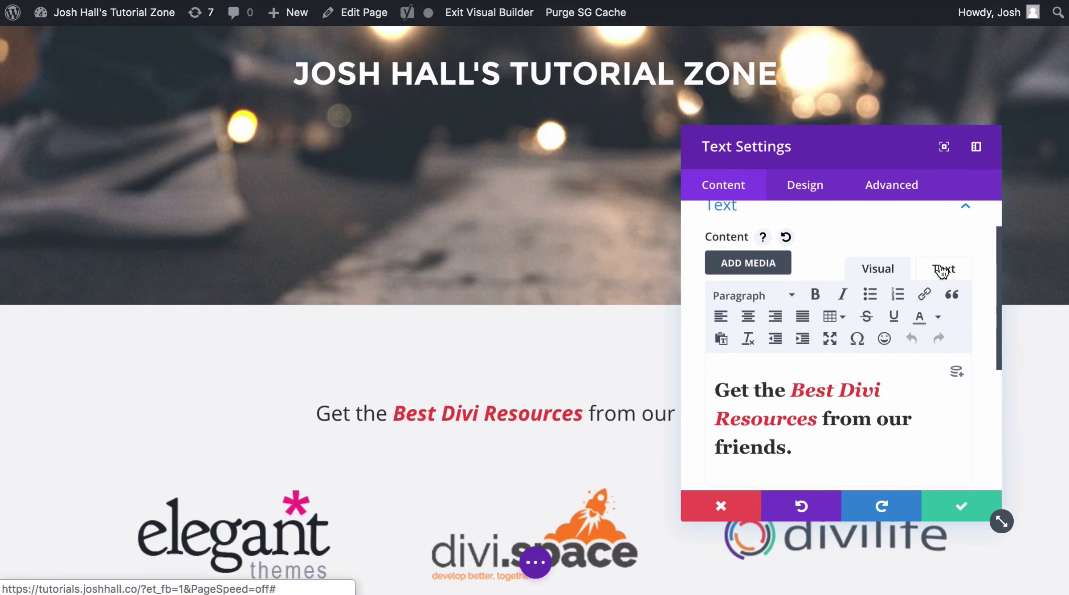
pyautogui.click(944, 269)
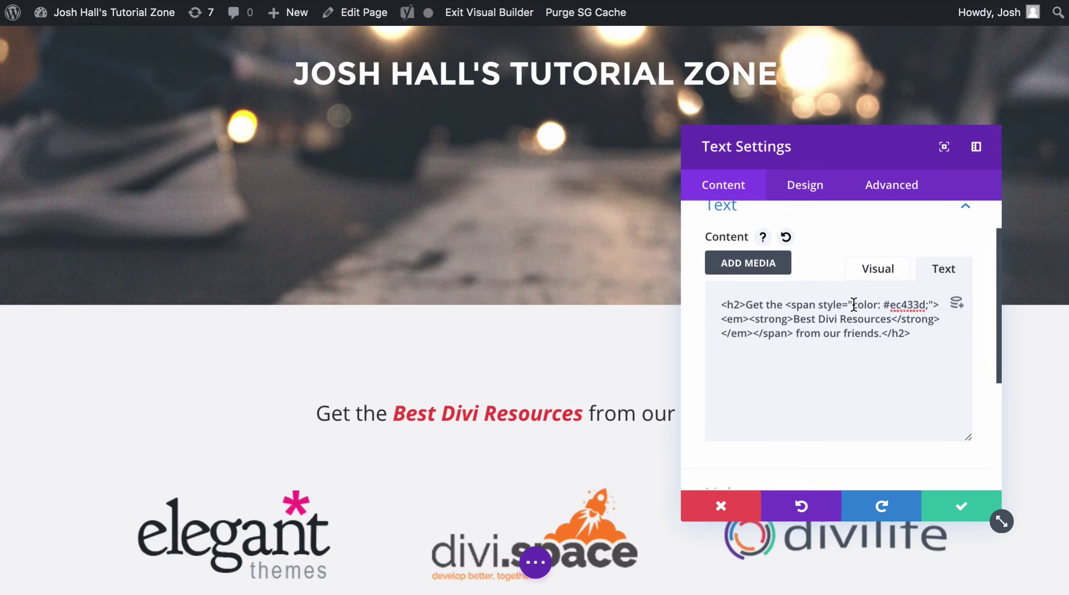
pyautogui.write('class')
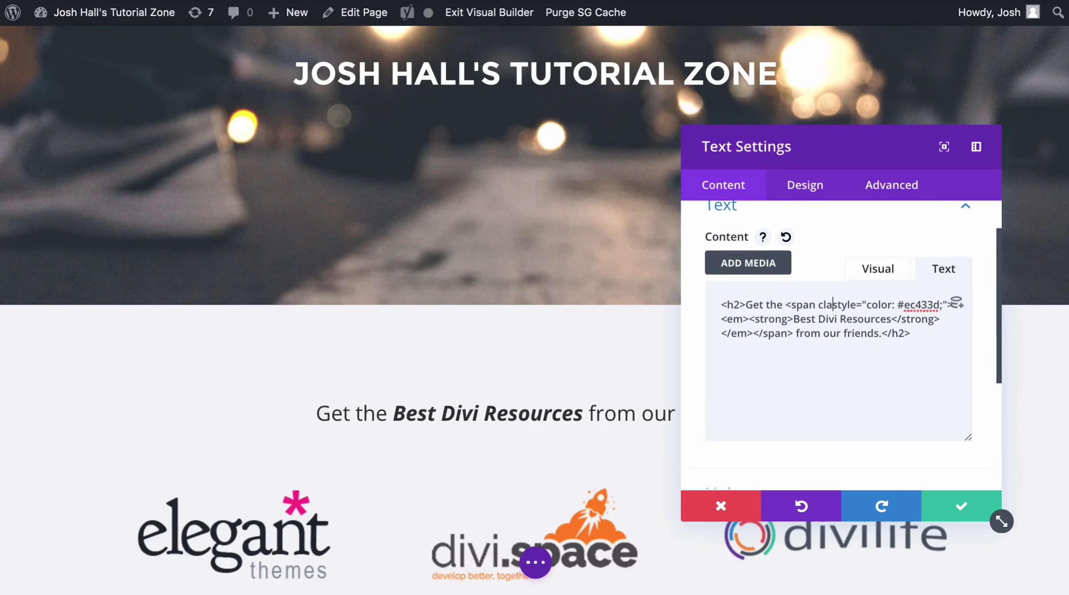
pyautogui.write('=')
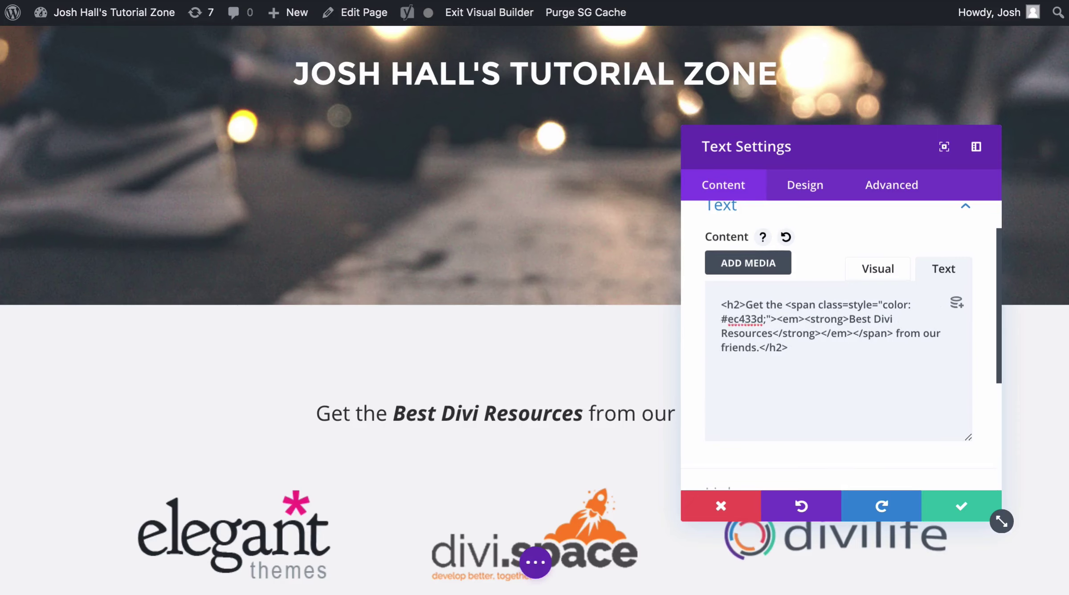
pyautogui.write('"sketch-underline"')
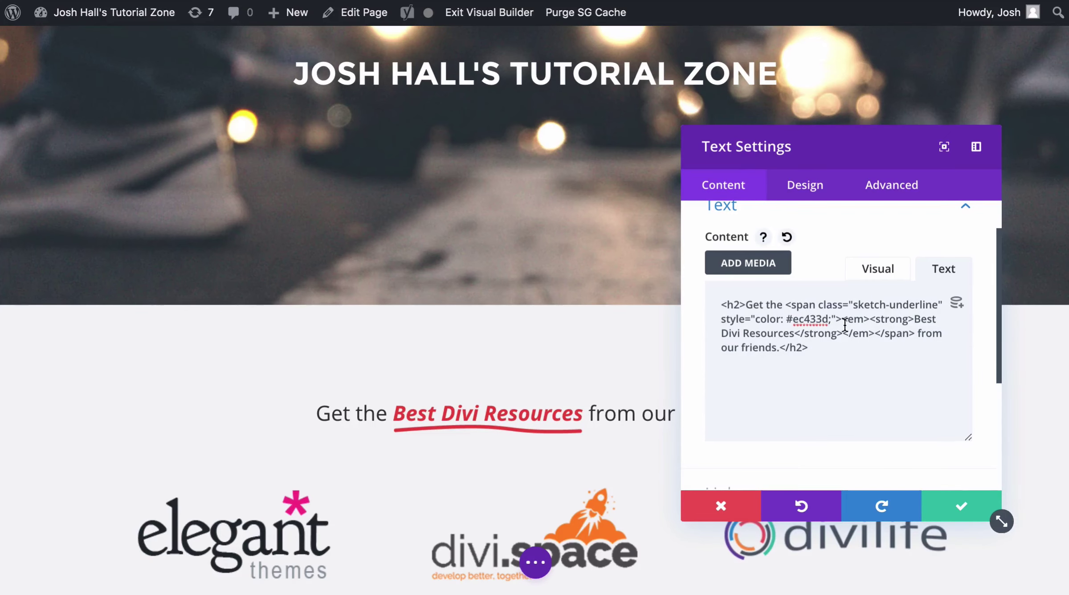
pyautogui.click(959, 507)
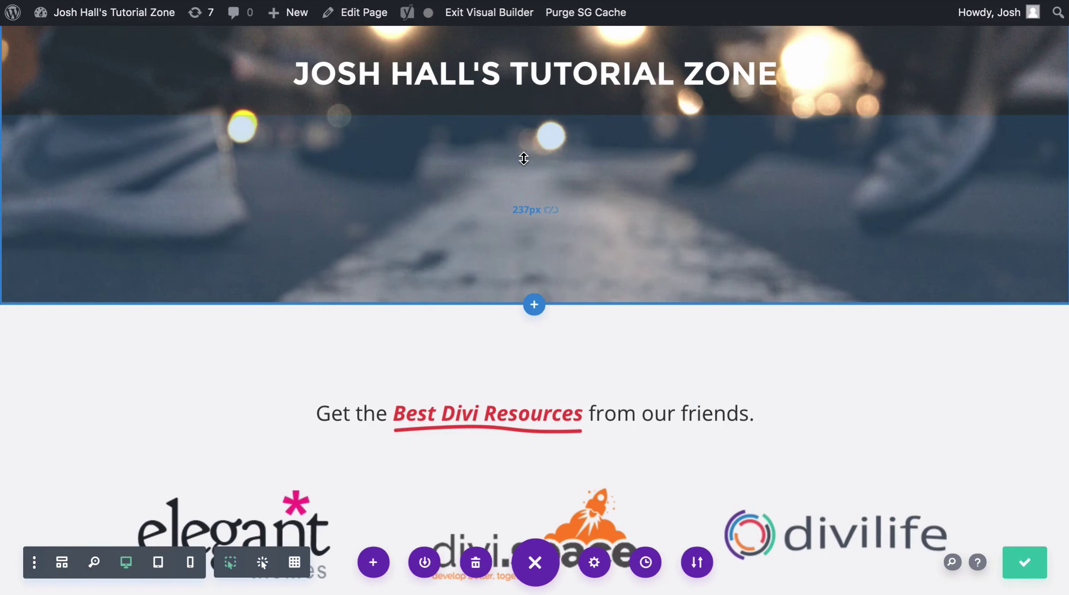
# Step: Exit the visual builder and scroll down to the underlined Best Divi Resources heading
pyautogui.click(500, 18)
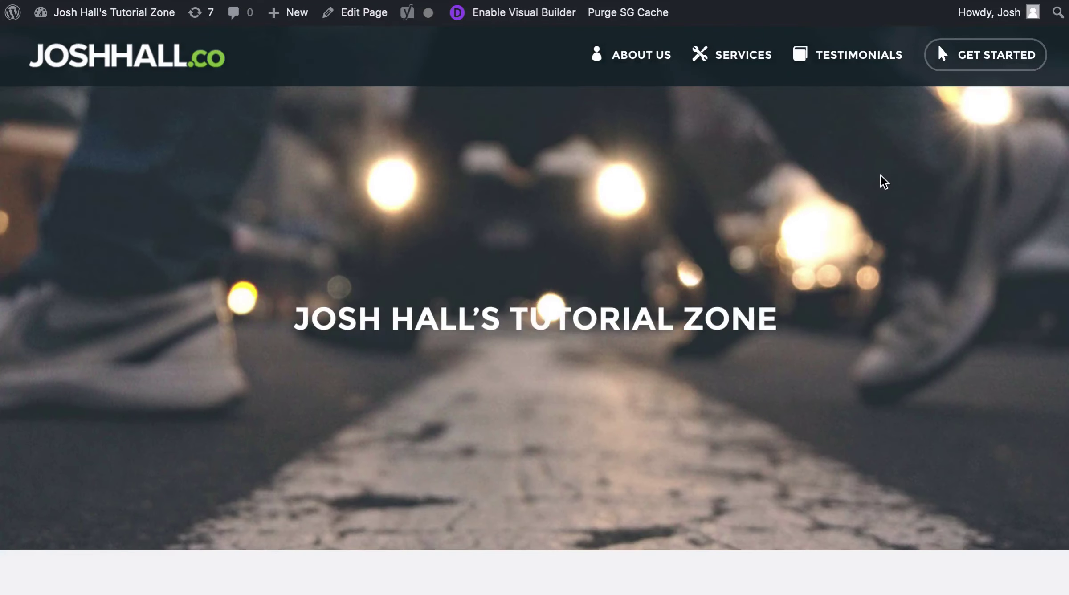
pyautogui.scroll(-8, 922, 162)
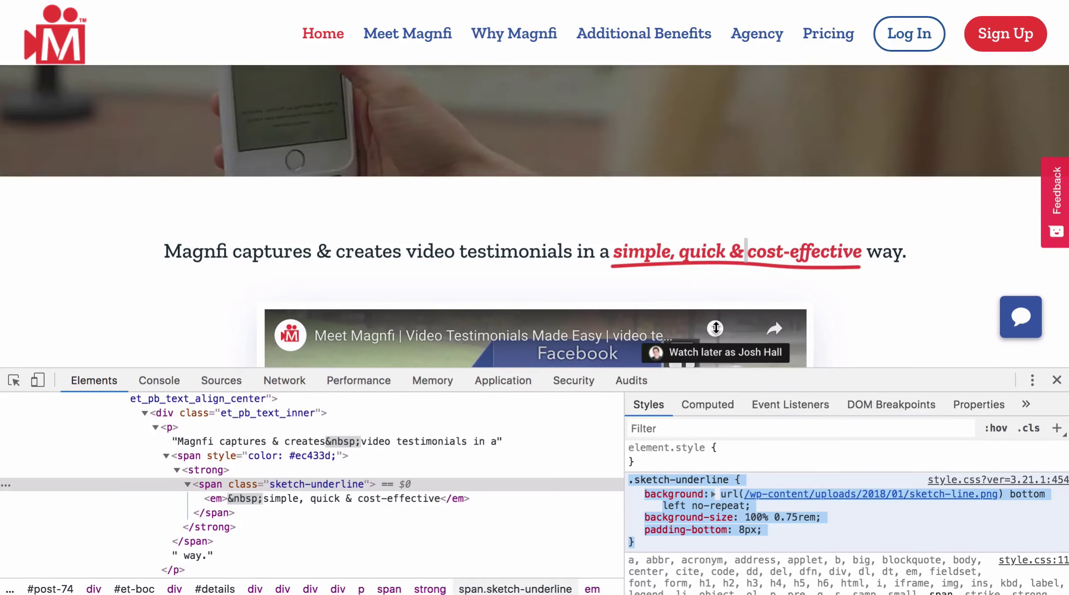
pyautogui.moveTo(638, 519)
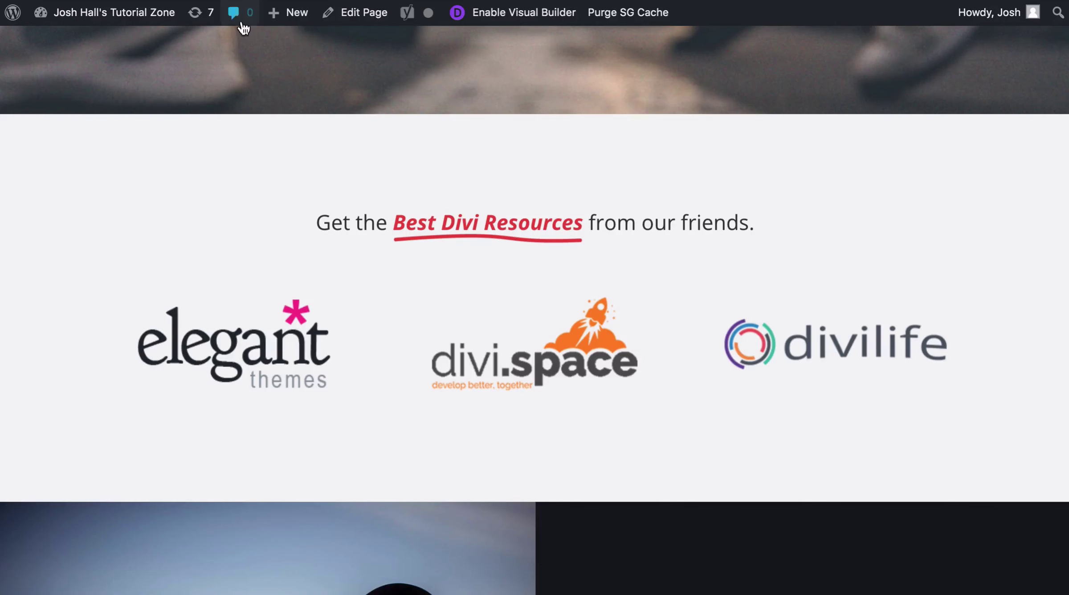
pyautogui.moveTo(112, 26)
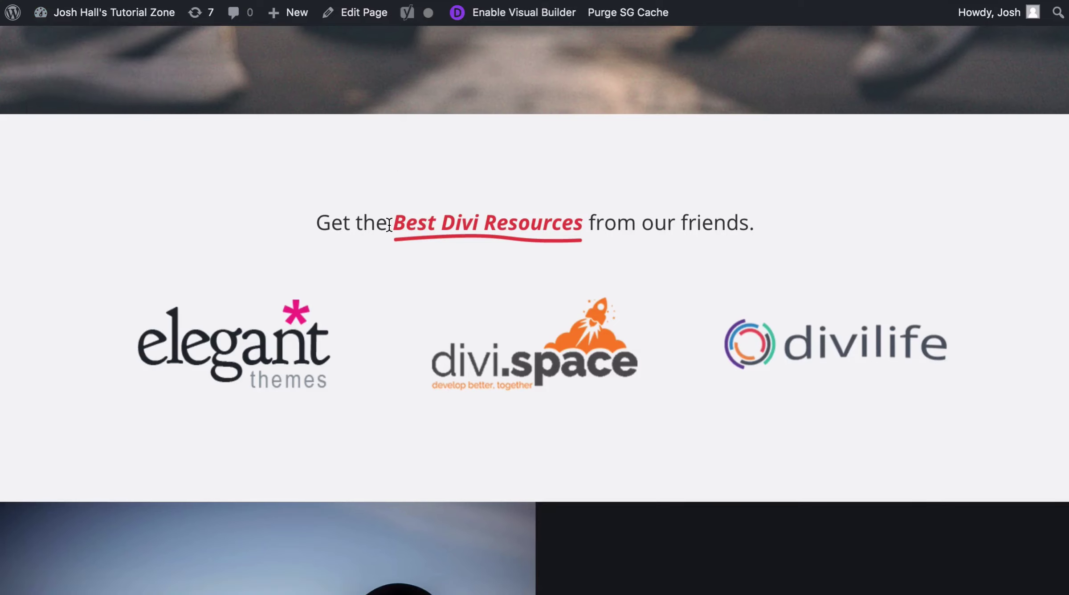
# Step: Check the Best Divi Resources underline at a narrow window width, then restore full width
pyautogui.moveTo(396, 225); pyautogui.dragTo(584, 226)
pyautogui.click(660, 222)
pyautogui.moveTo(1067, 593); pyautogui.dragTo(384, 592)
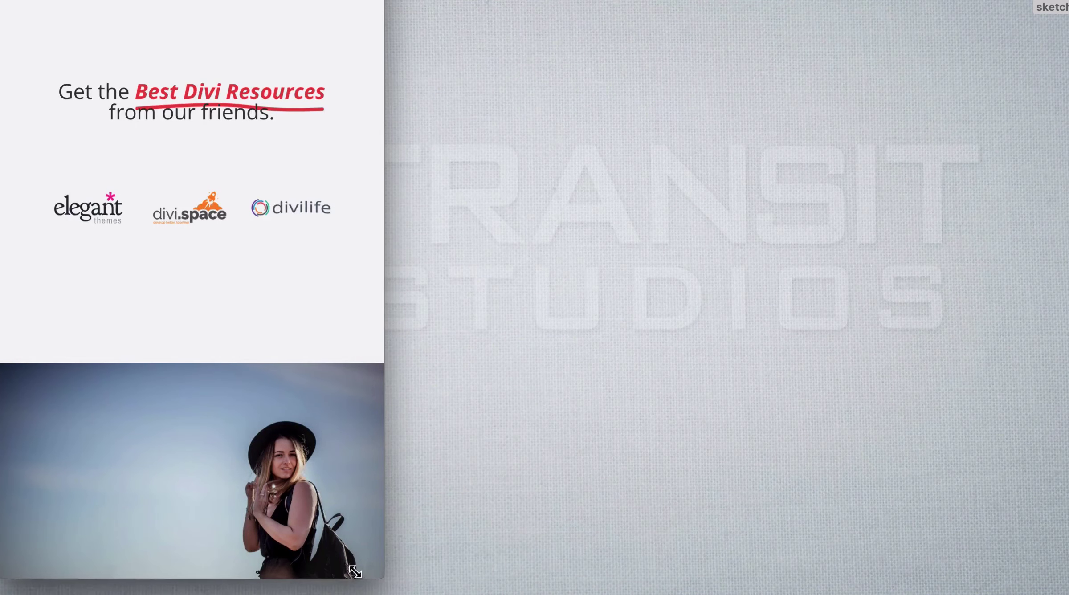
pyautogui.moveTo(384, 592); pyautogui.dragTo(1066, 590)
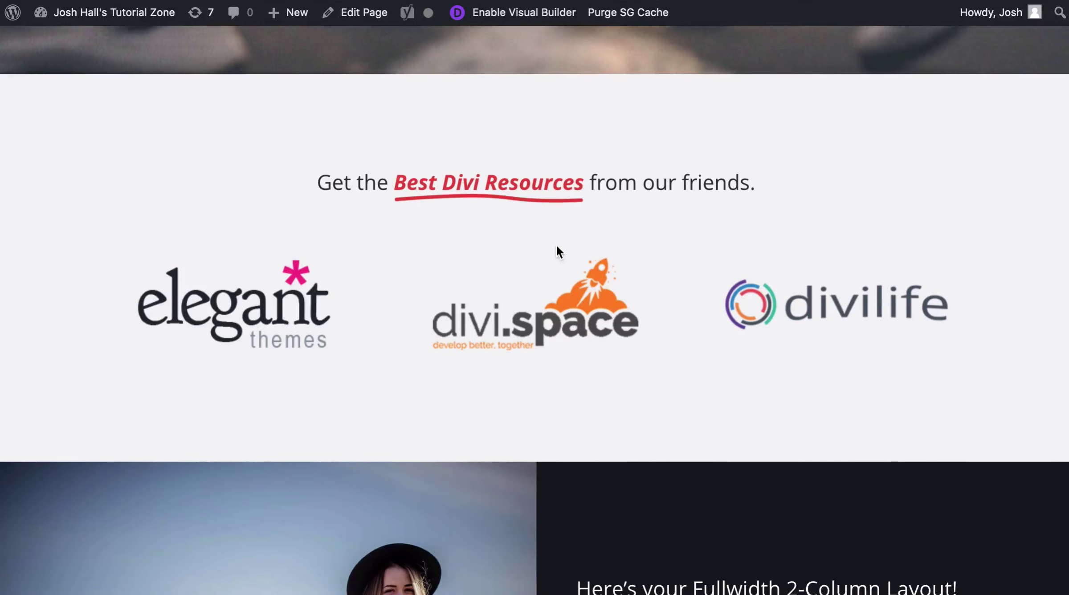
# Step: Inspect the heading and select its span.sketch-underline element in DevTools
pyautogui.rightClick(470, 180)
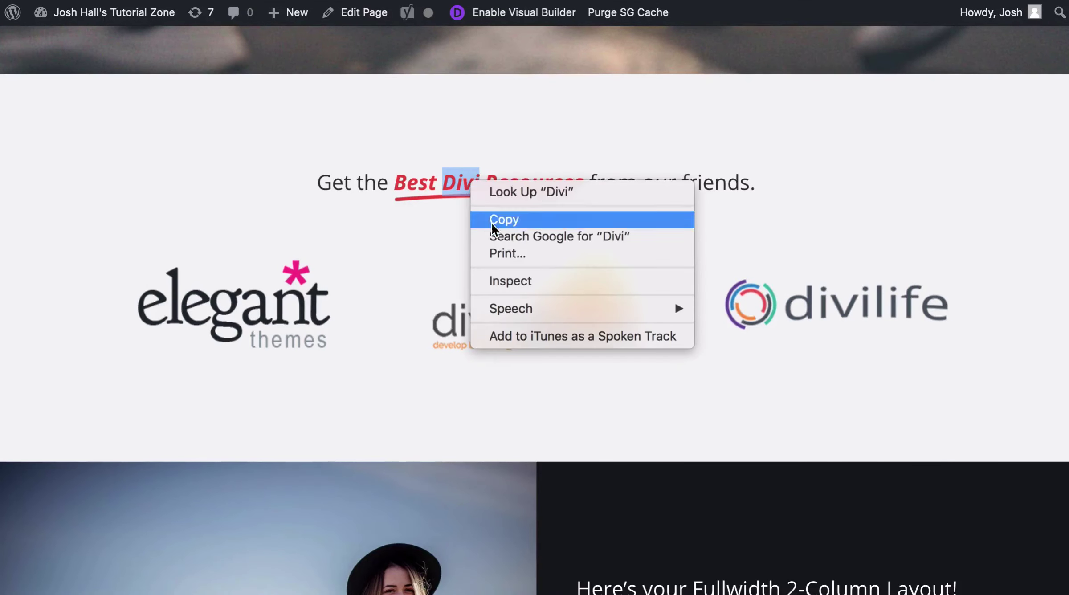
pyautogui.click(502, 280)
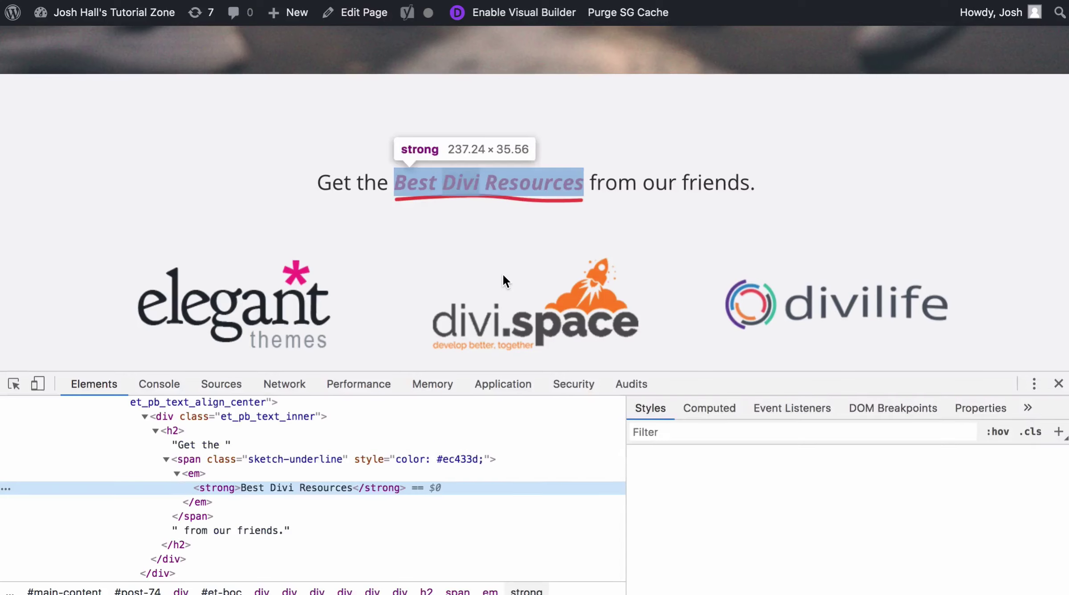
pyautogui.click(356, 459)
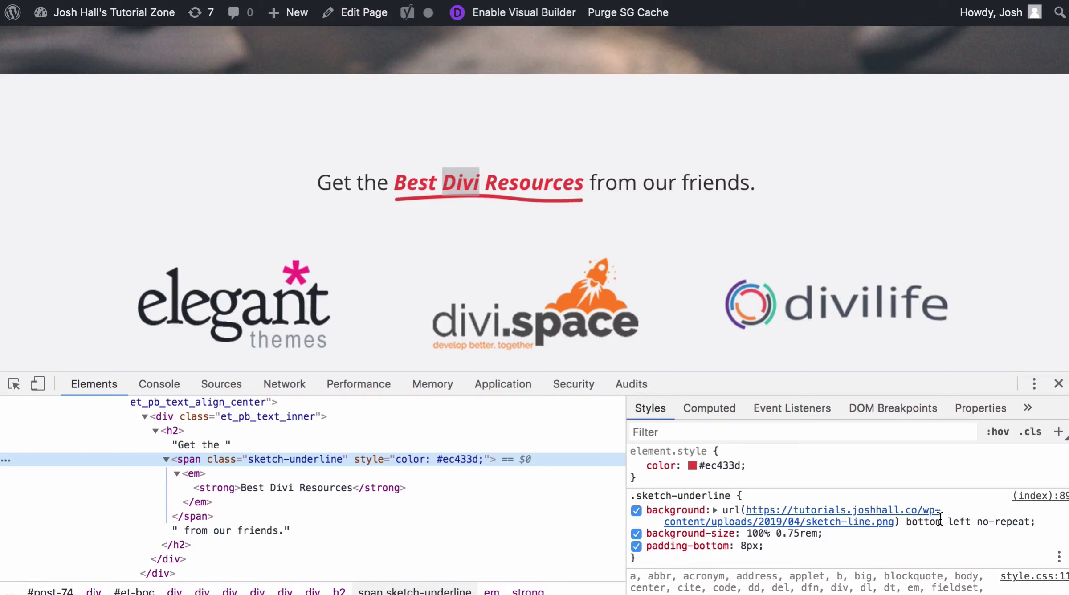
# Step: Try a repeating underline background, then restore the background to no-repeat
pyautogui.click(954, 515)
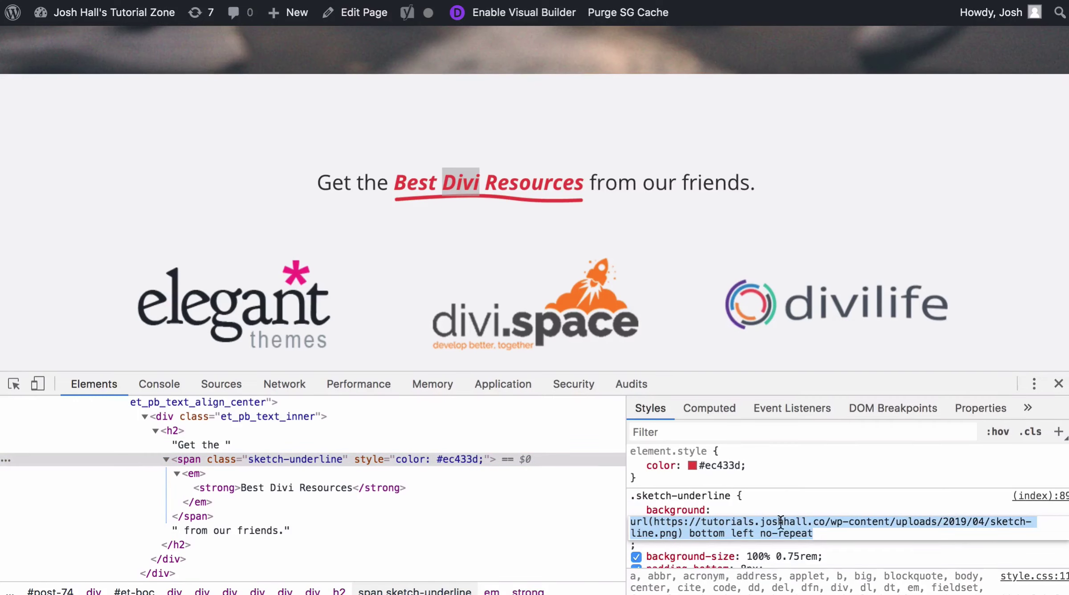
pyautogui.click(736, 533)
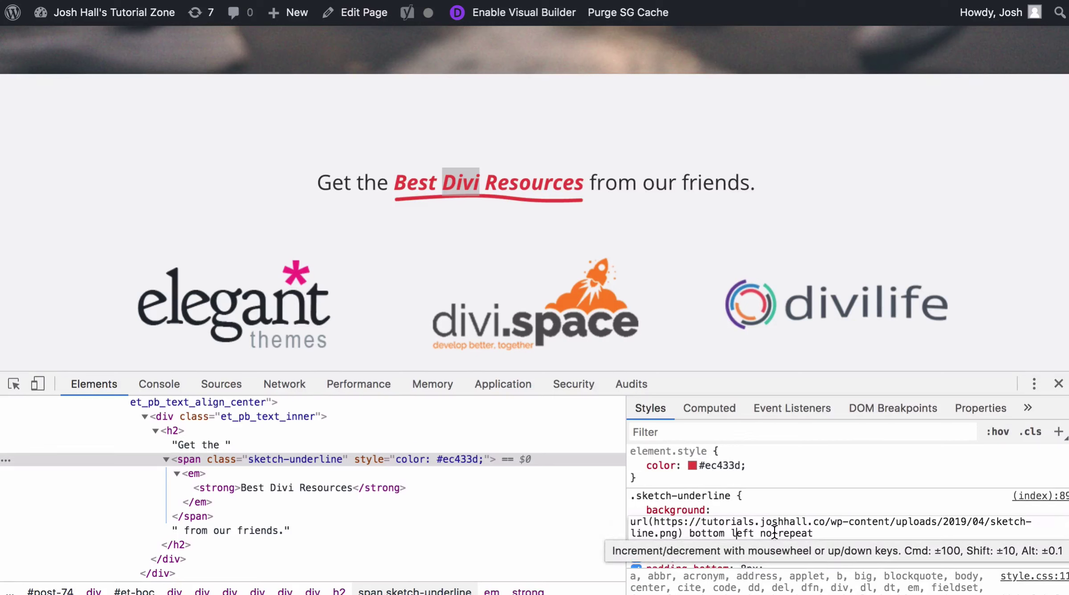
pyautogui.press('BackSpace')
pyautogui.press('BackSpace')
pyautogui.press('BackSpace')
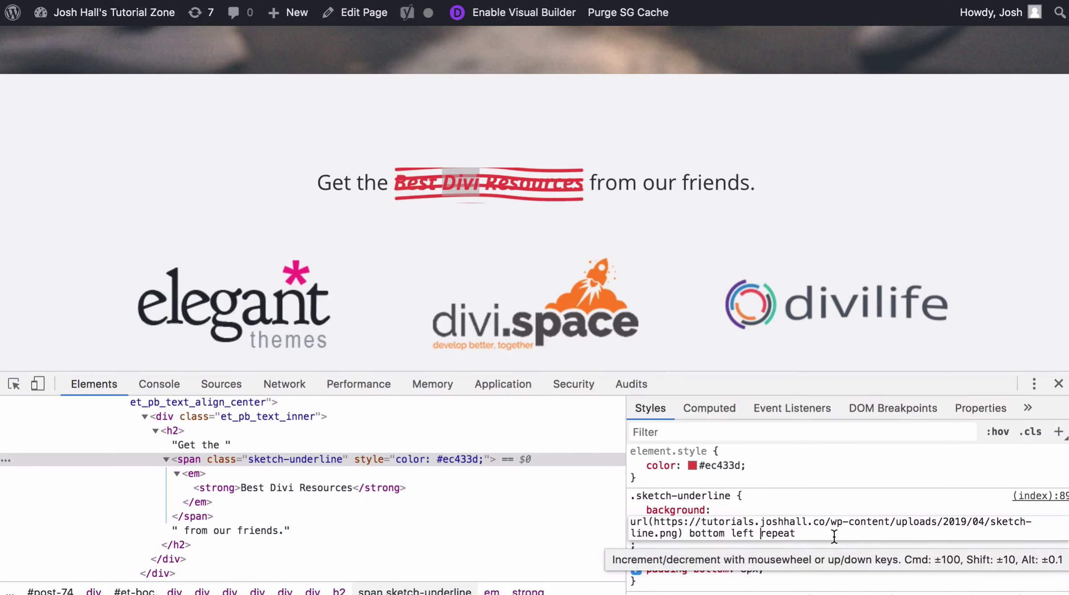
pyautogui.write('no-')
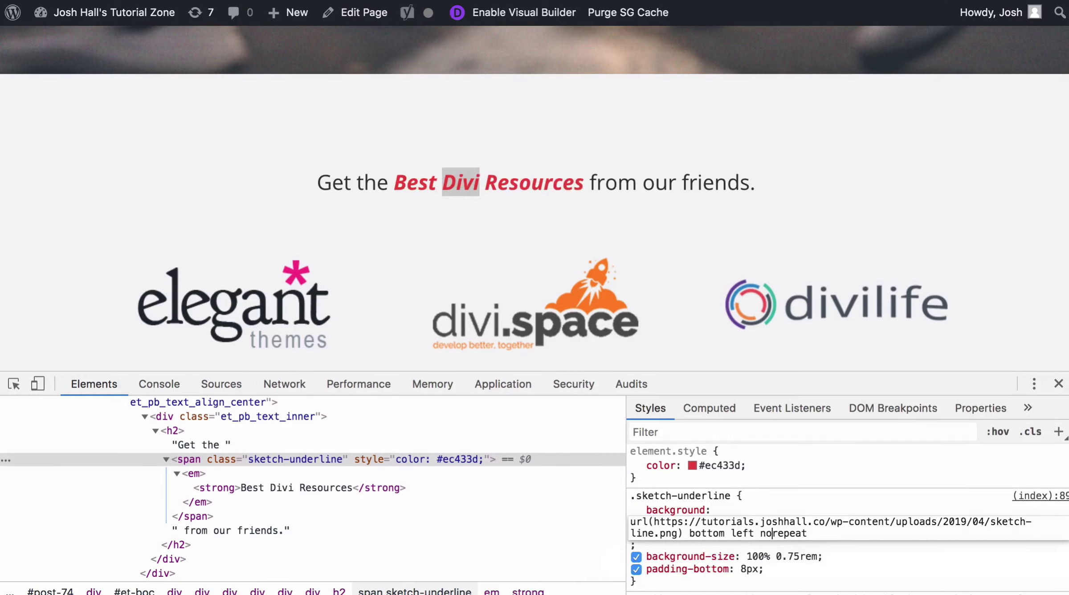
pyautogui.click(881, 544)
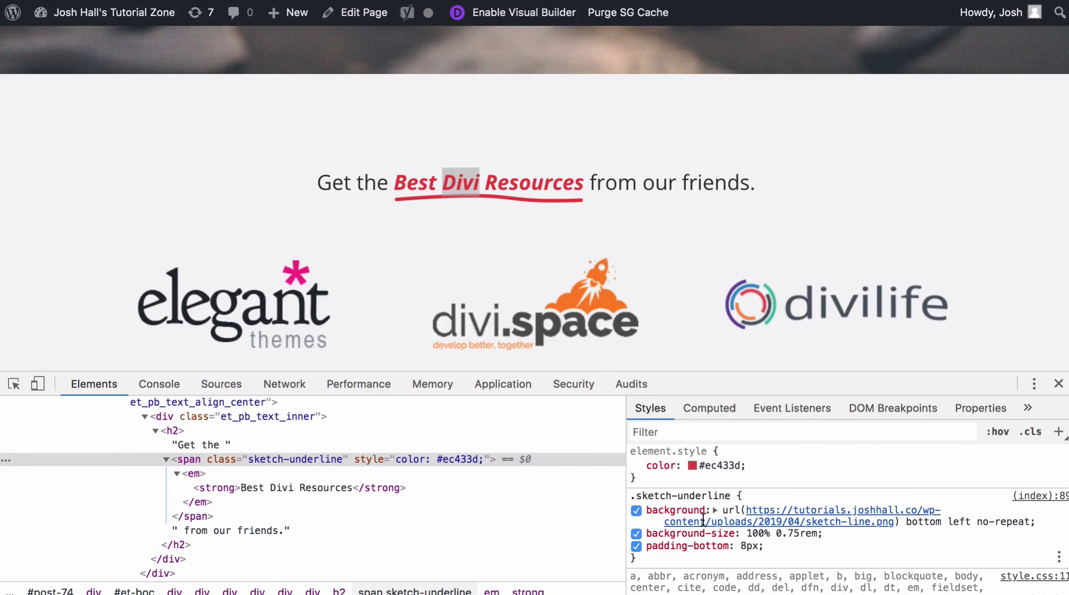
# Step: Change background-size to 100% by removing the 0.75rem height
pyautogui.click(636, 533)
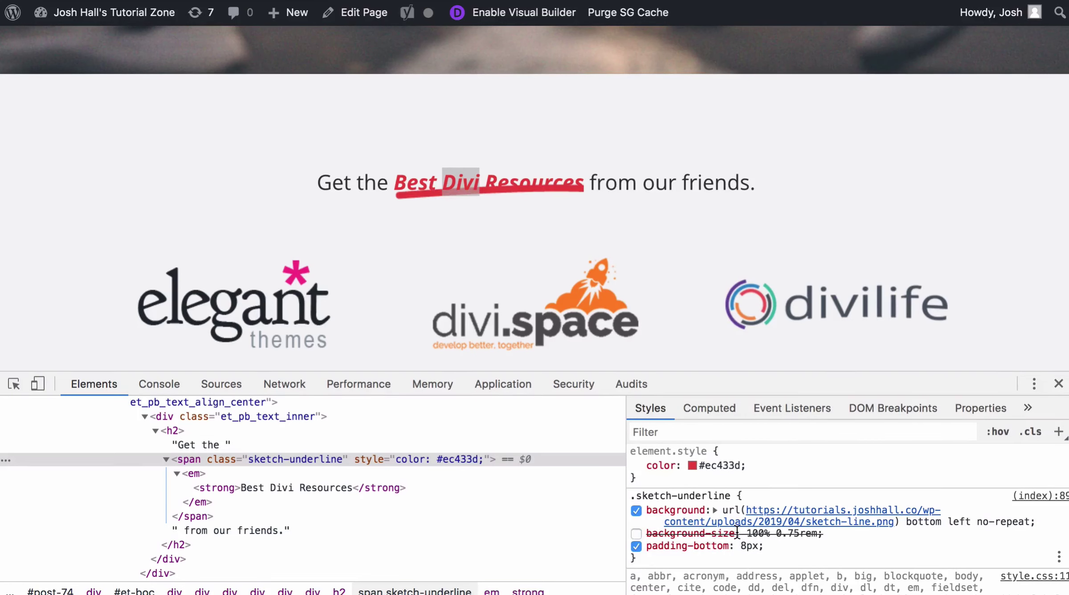
pyautogui.click(637, 533)
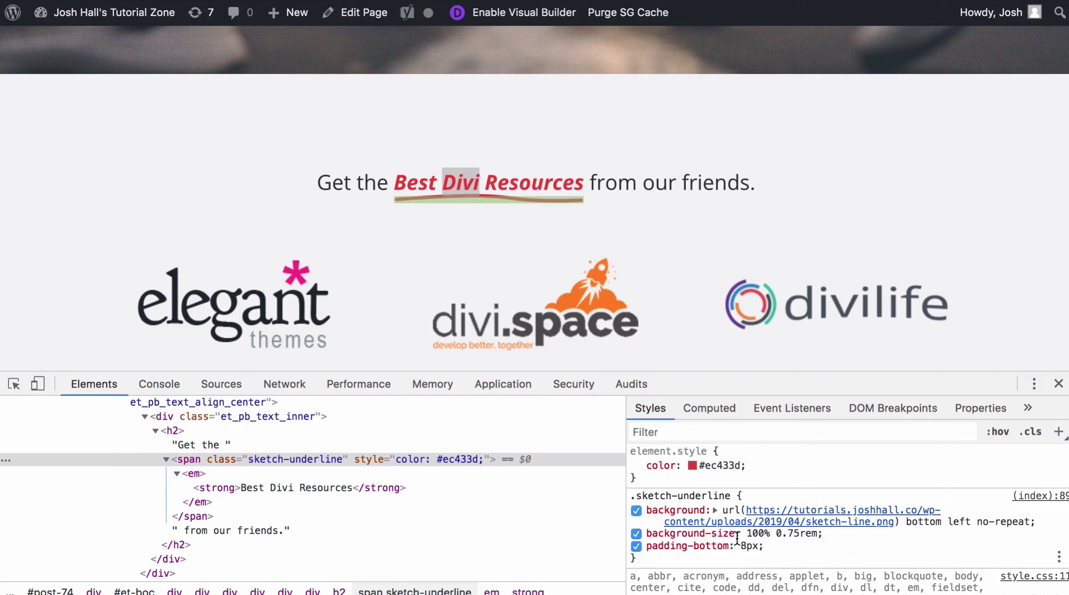
pyautogui.click(787, 545)
pyautogui.click(808, 522)
pyautogui.press('Escape')
pyautogui.click(805, 534)
pyautogui.doubleClick(806, 534)
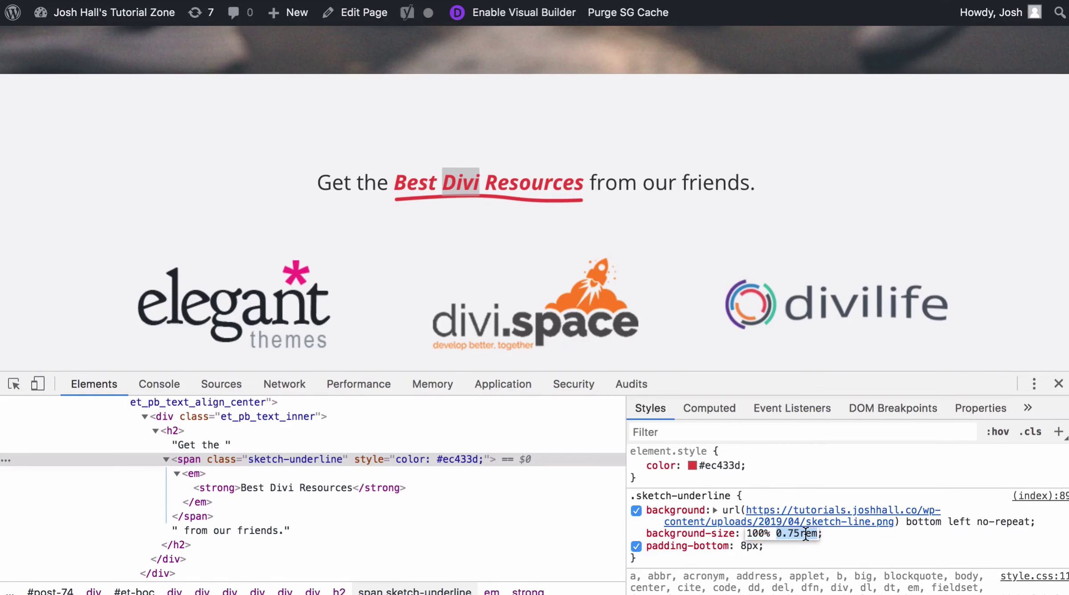
pyautogui.press('BackSpace')
pyautogui.press('BackSpace')
pyautogui.click(828, 534)
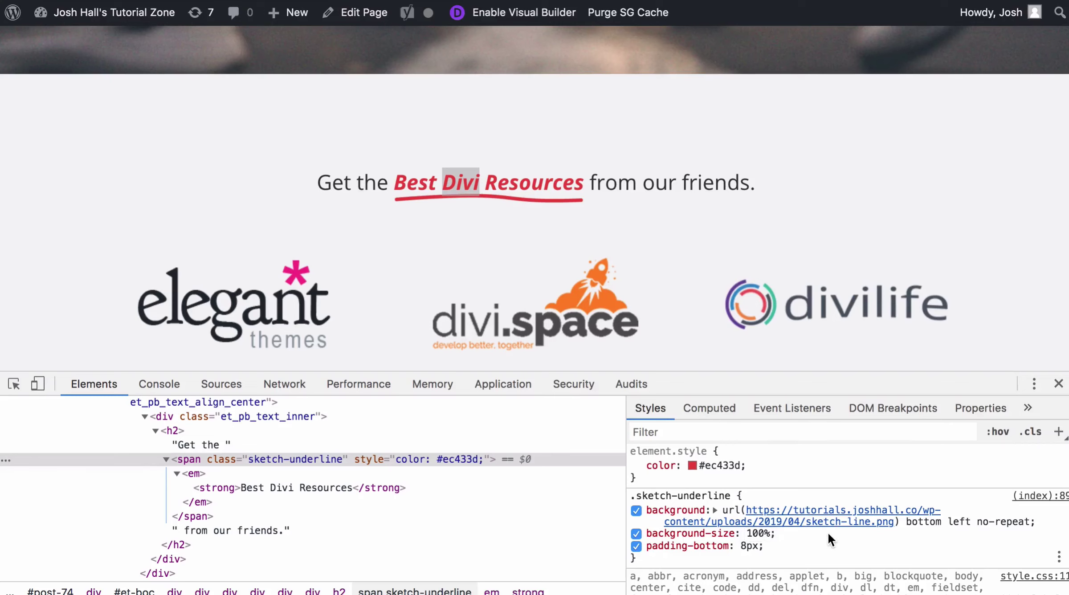
pyautogui.click(796, 532)
pyautogui.press('Escape')
# Step: Adjust padding-bottom, trying 0px before settling on 10px
pyautogui.click(743, 546)
pyautogui.press('Down')
pyautogui.press('Down')
pyautogui.press('Down')
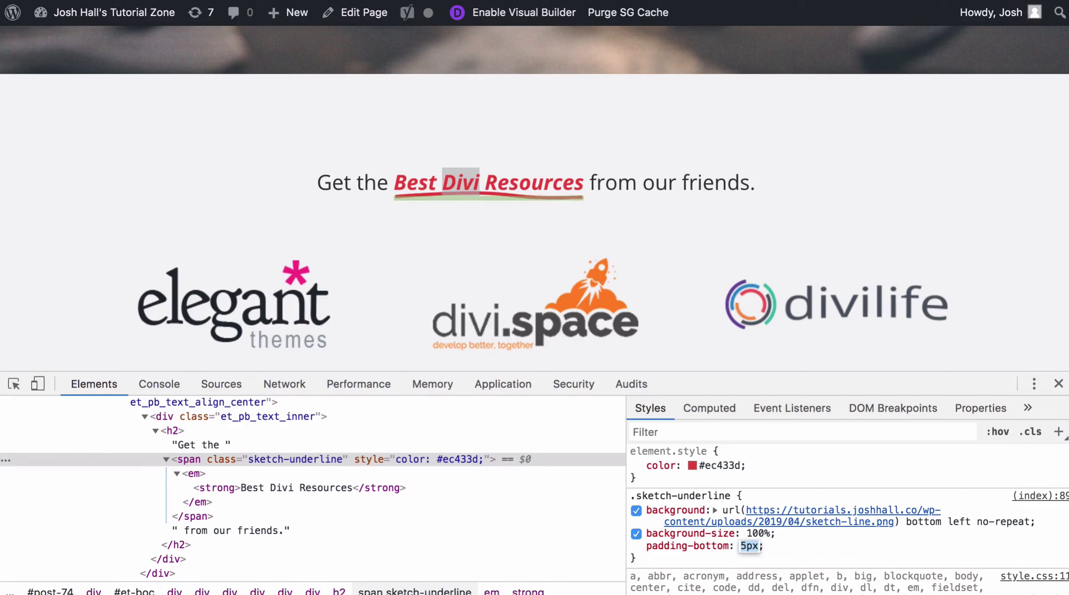
pyautogui.press('Down')
pyautogui.press('Down')
pyautogui.press('Down')
pyautogui.press('Down')
pyautogui.press('Down')
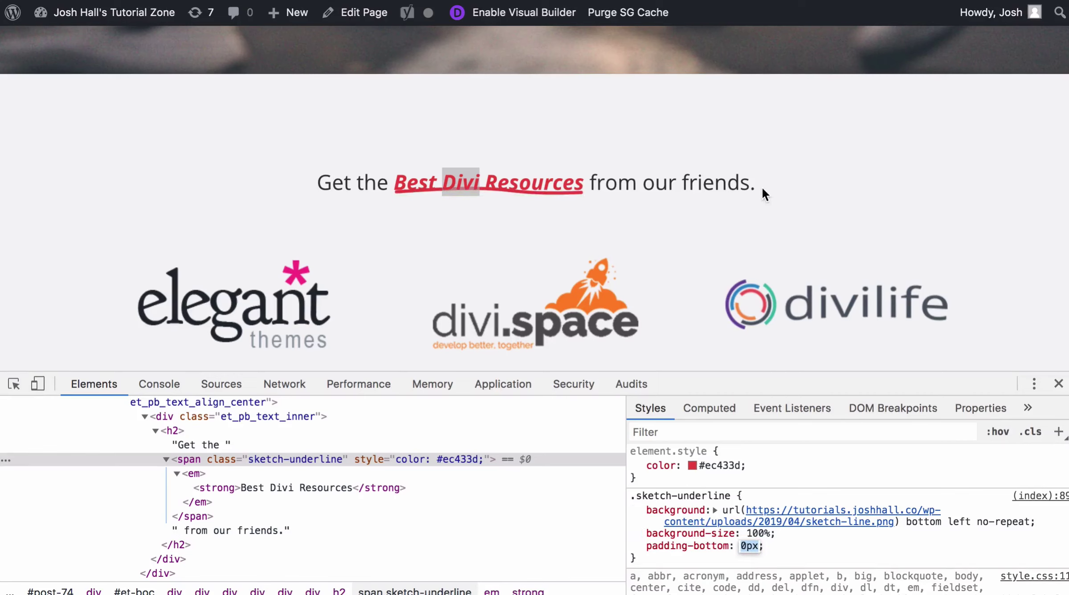
pyautogui.press('Return')
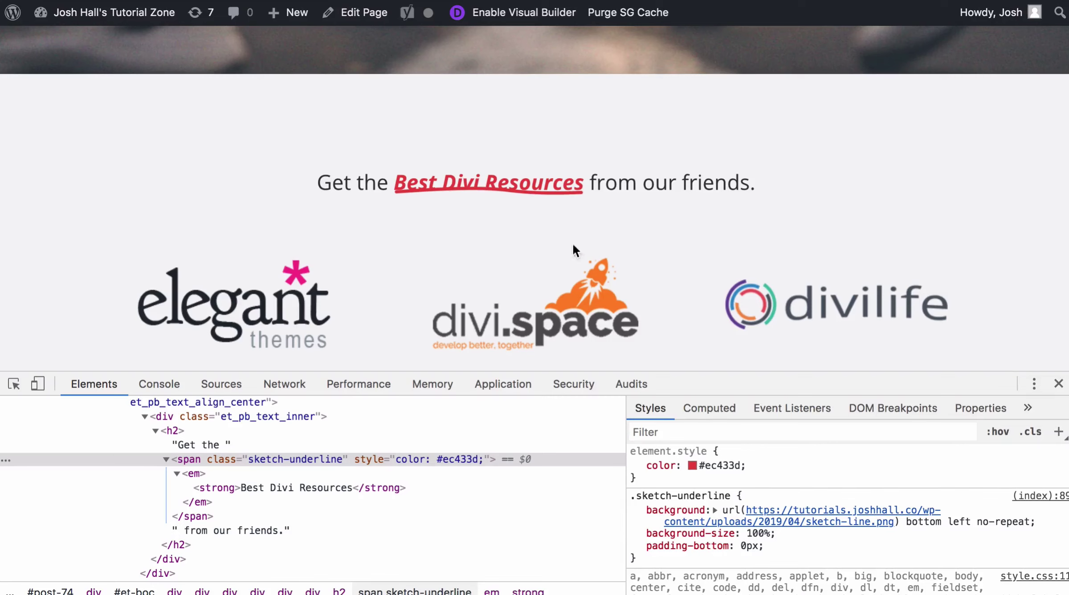
pyautogui.click(750, 547)
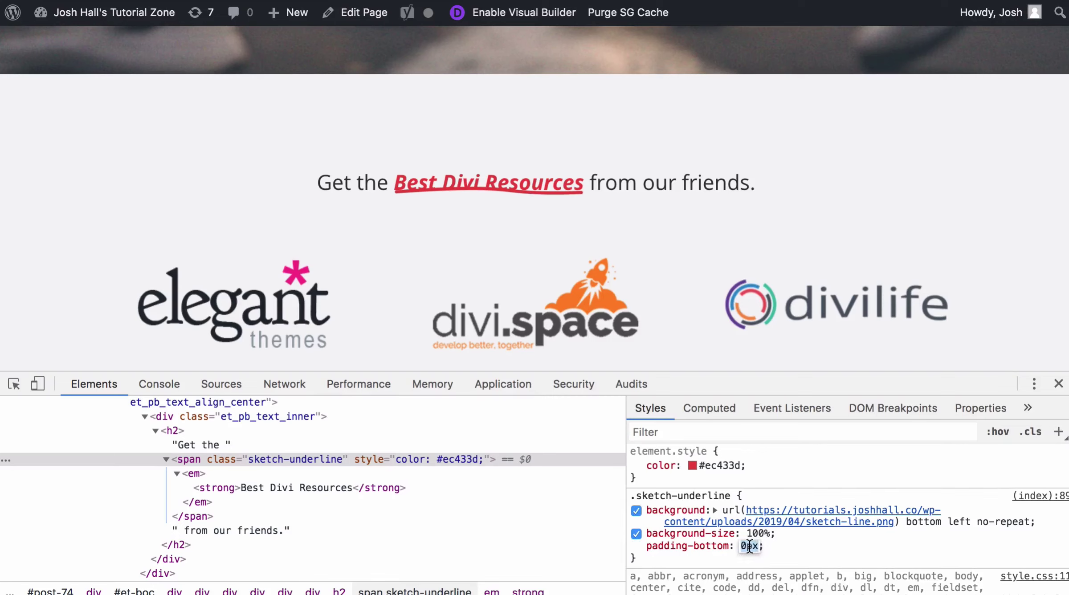
pyautogui.press('Up')
pyautogui.press('Up')
pyautogui.press('Up')
pyautogui.press('Up')
pyautogui.press('Up')
pyautogui.press('Up')
pyautogui.press('Up')
pyautogui.press('Up')
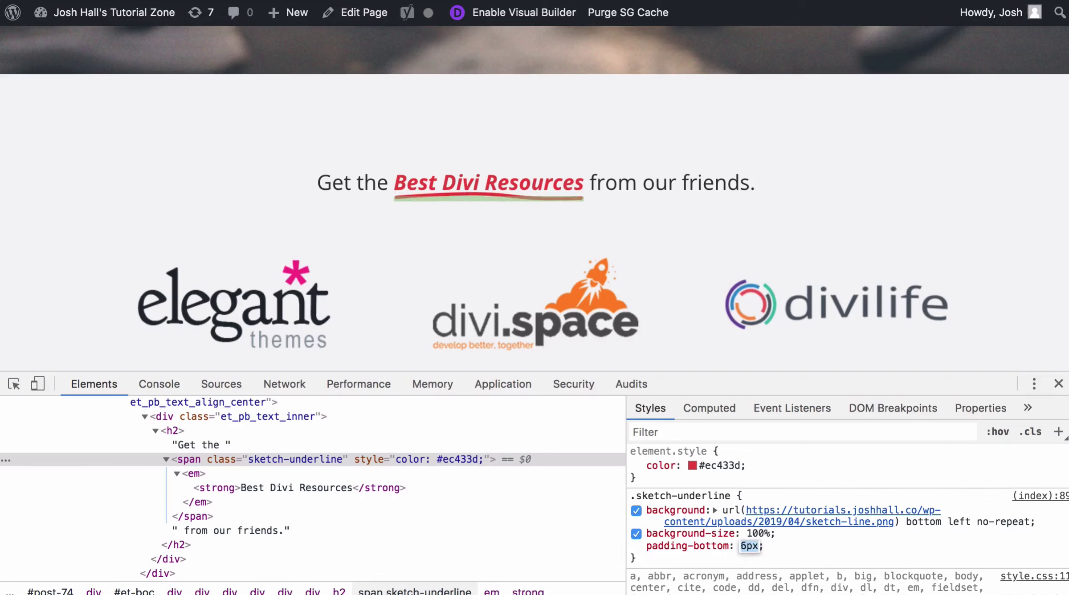
pyautogui.press('Up')
pyautogui.press('Up')
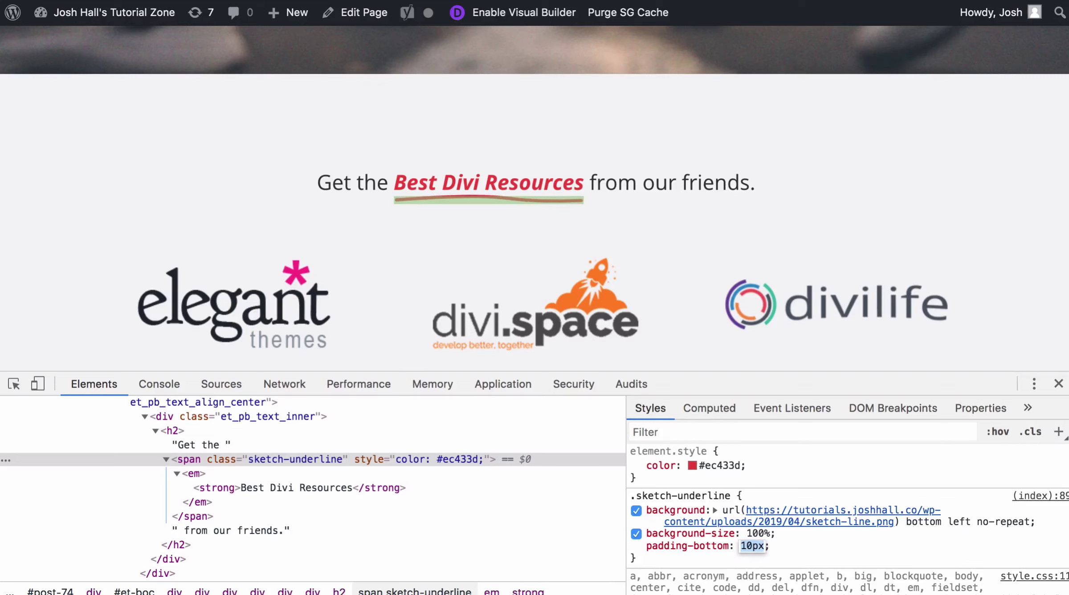
pyautogui.click(816, 543)
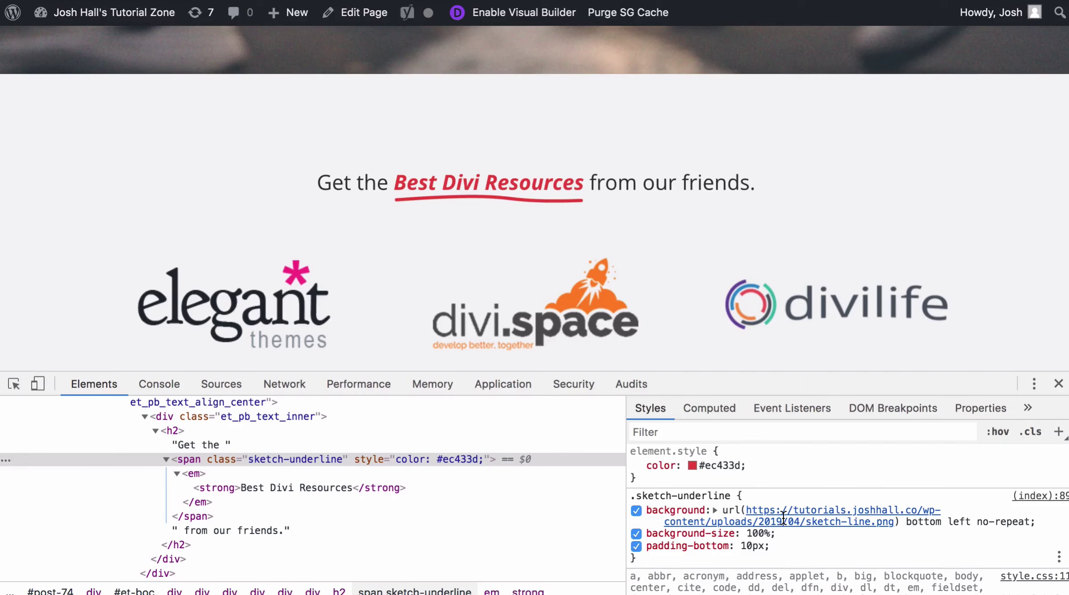
pyautogui.click(882, 508)
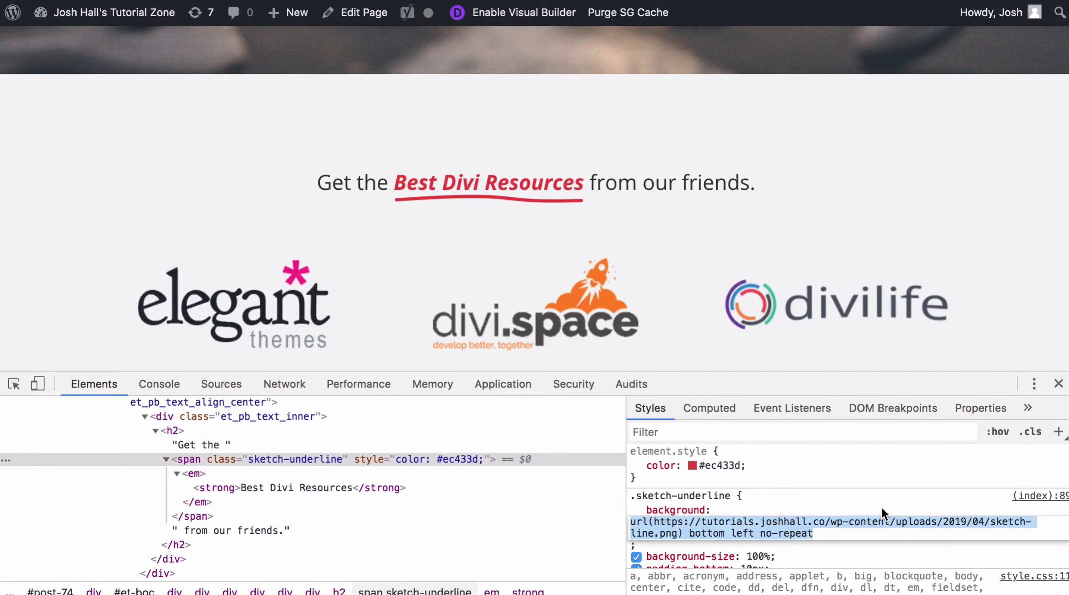
pyautogui.click(847, 521)
pyautogui.moveTo(825, 522); pyautogui.dragTo(656, 523)
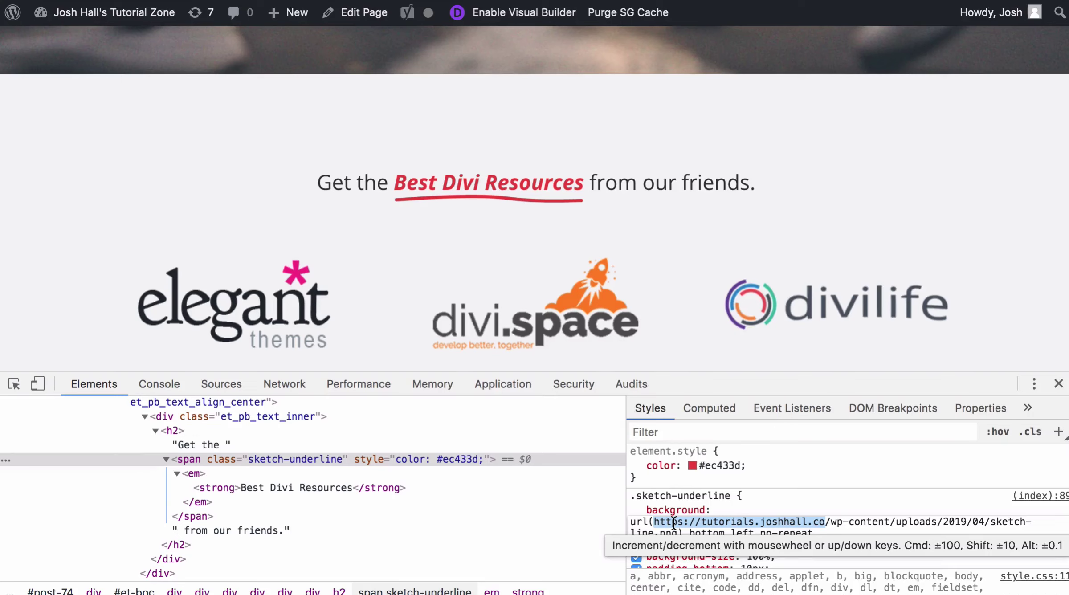
pyautogui.press('BackSpace')
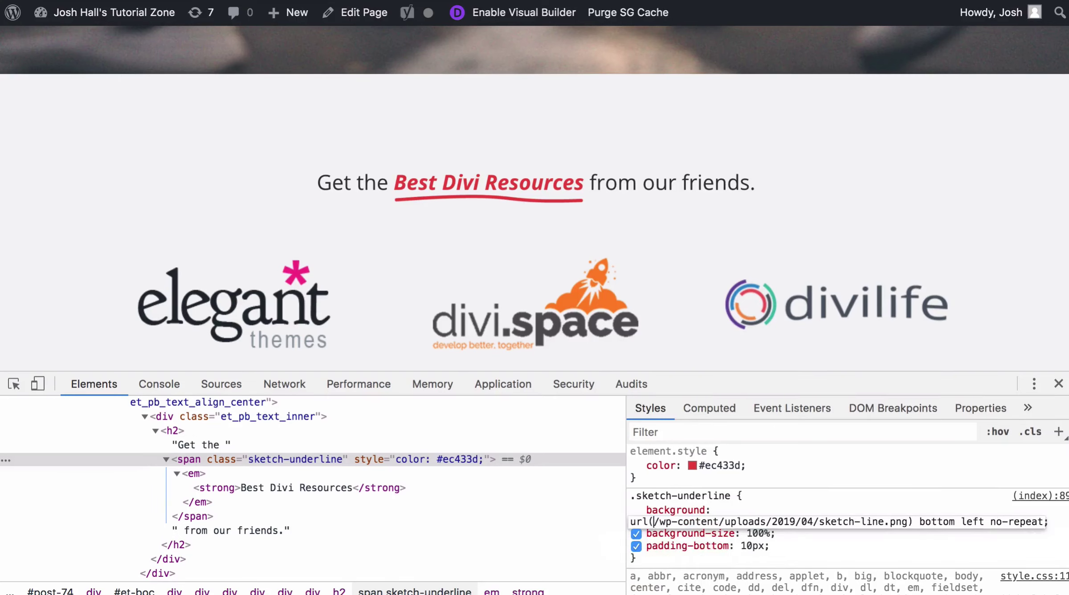
pyautogui.press('Return')
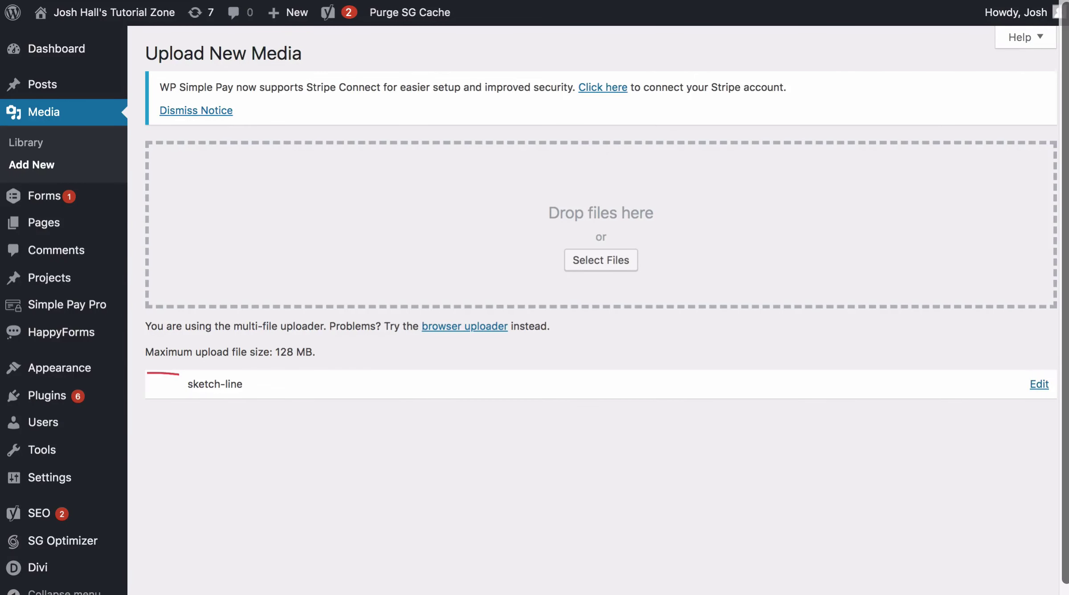
# Step: Quick Look preview sketch-line.png's red stroke, then close the preview
pyautogui.press('space')
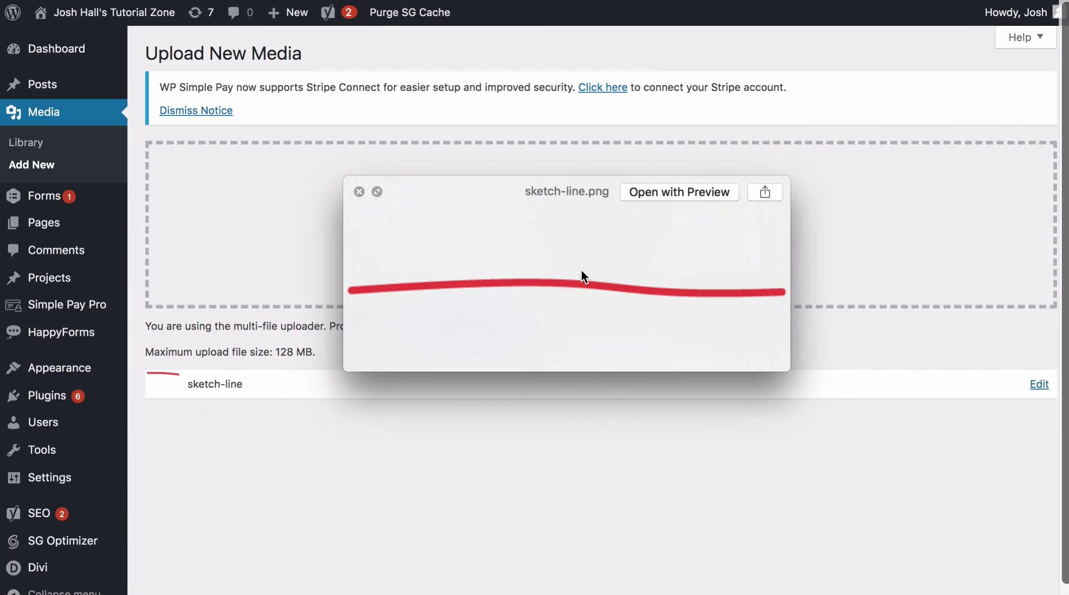
pyautogui.press('space')
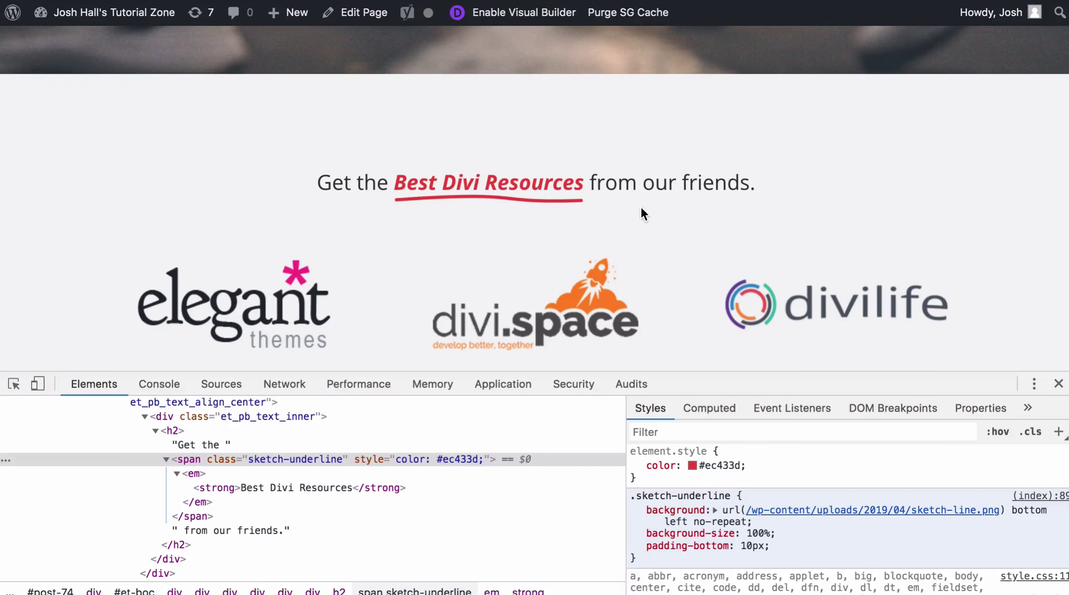
# Step: Close DevTools, enable the Divi Visual Builder, and scroll to the Fullwidth 2-Column section
pyautogui.scroll(-10, 654, 199)
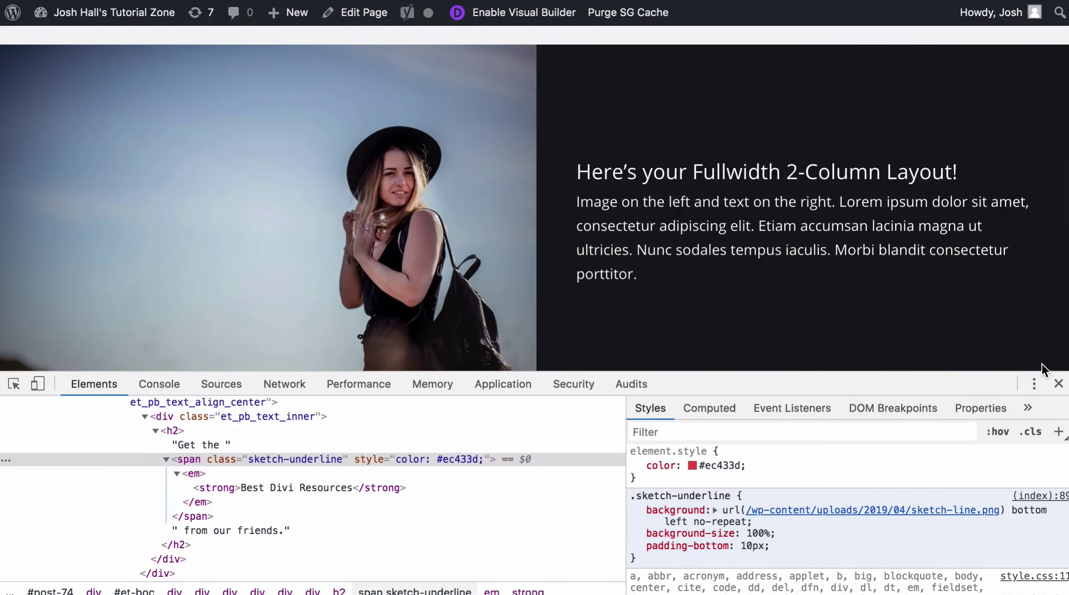
pyautogui.click(1058, 384)
pyautogui.scroll(1, 686, 187)
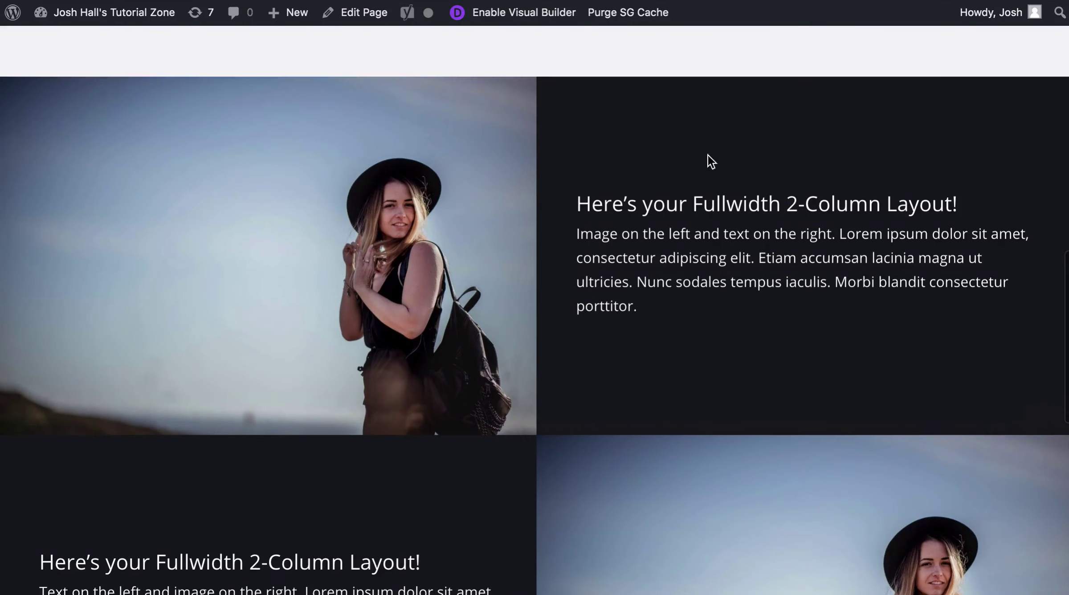
pyautogui.click(516, 26)
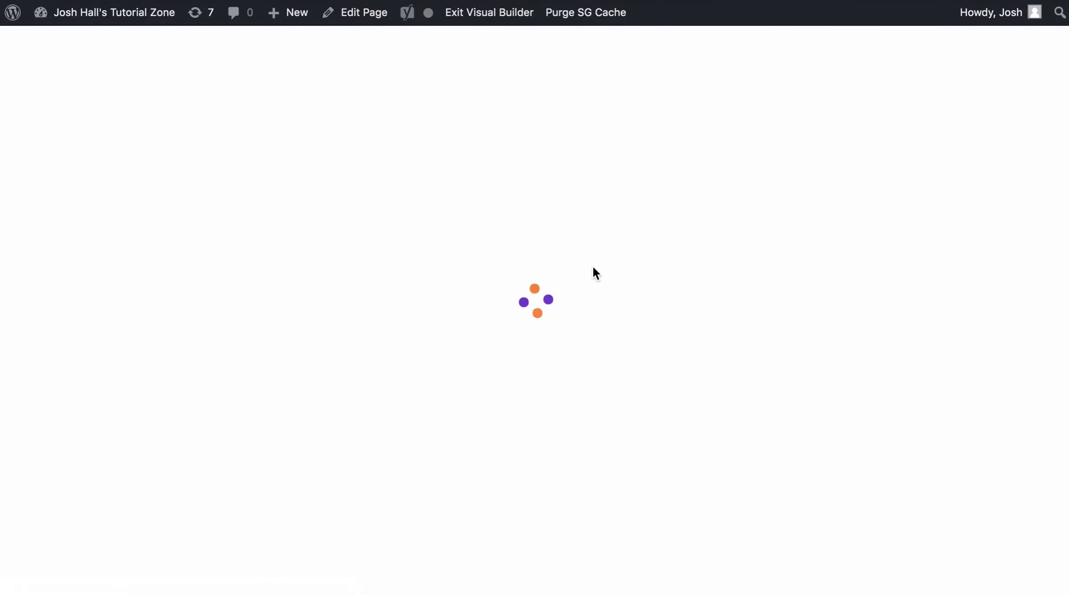
pyautogui.scroll(-10, 595, 270)
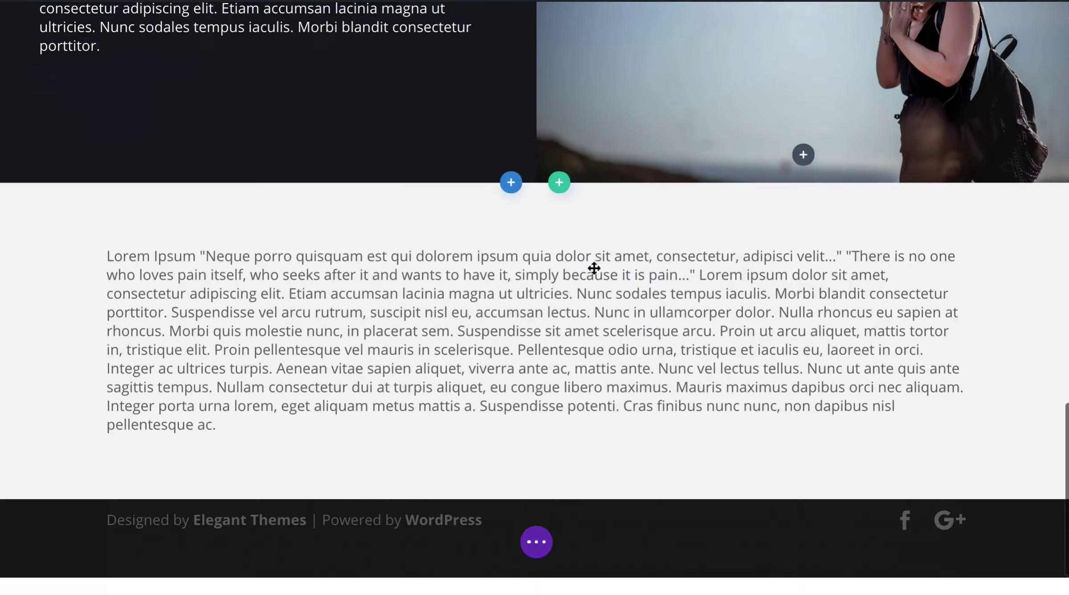
pyautogui.scroll(5, 595, 268)
pyautogui.scroll(1, 595, 269)
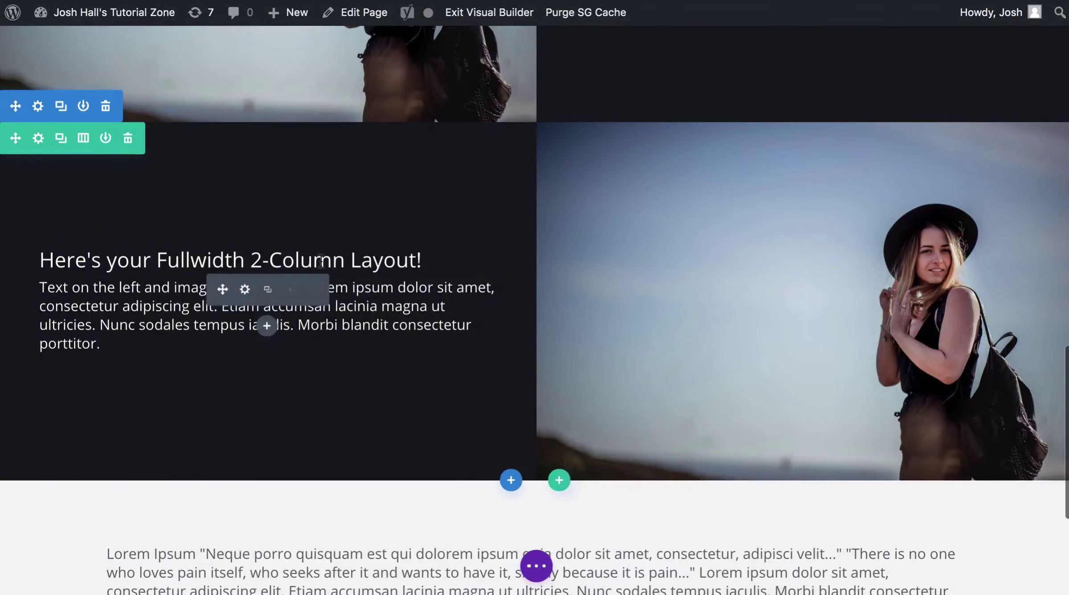
# Step: Color the 'Fullwidth 2-Column' text orange in the heading module's visual editor
pyautogui.click(246, 292)
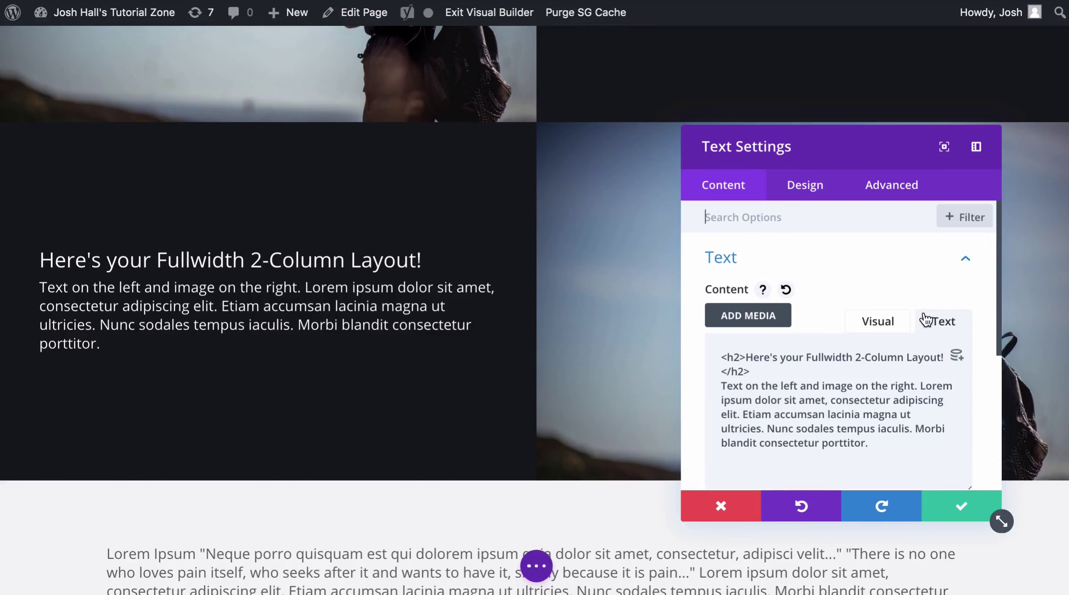
pyautogui.click(889, 328)
pyautogui.scroll(-1, 851, 392)
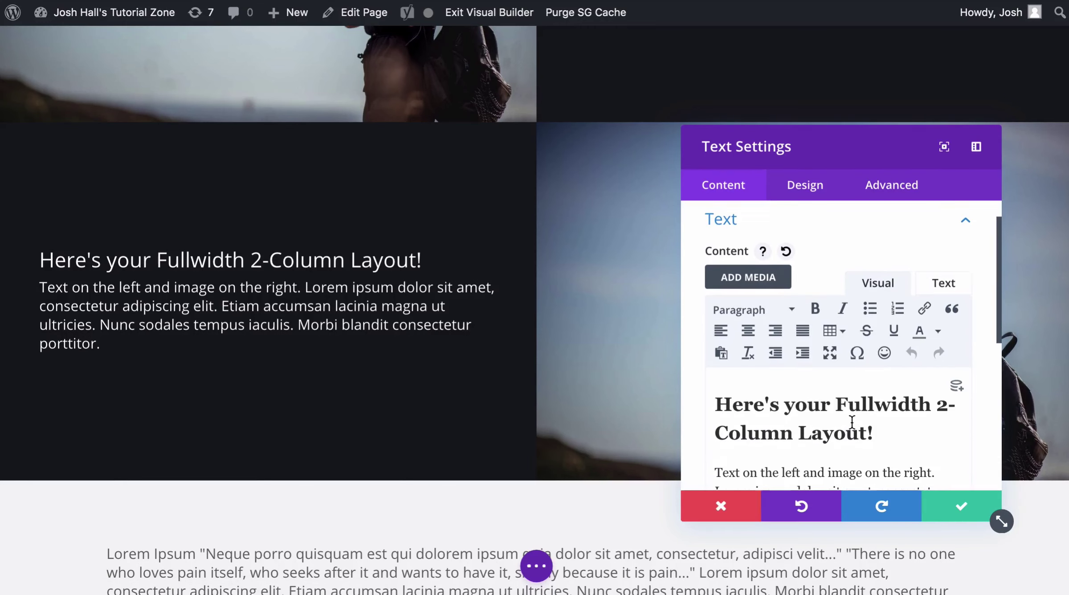
pyautogui.moveTo(835, 406); pyautogui.dragTo(789, 428)
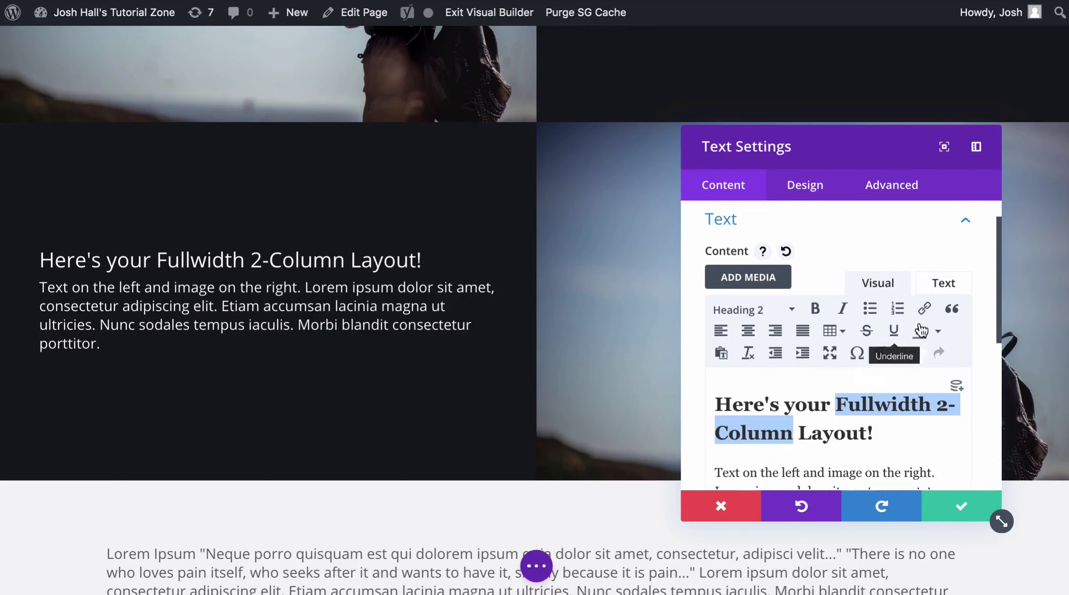
pyautogui.click(938, 331)
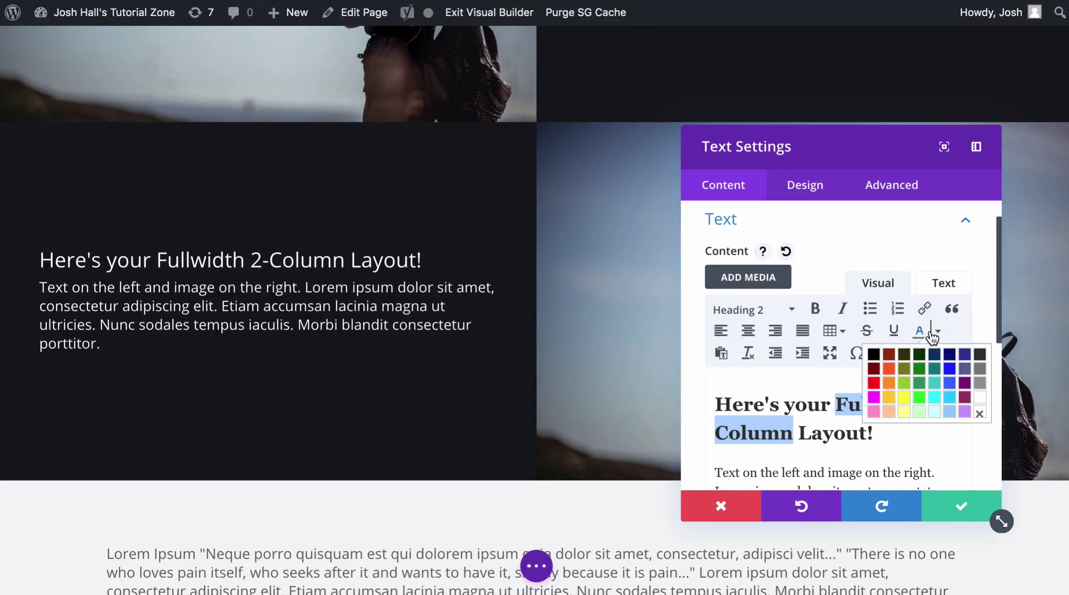
pyautogui.click(889, 367)
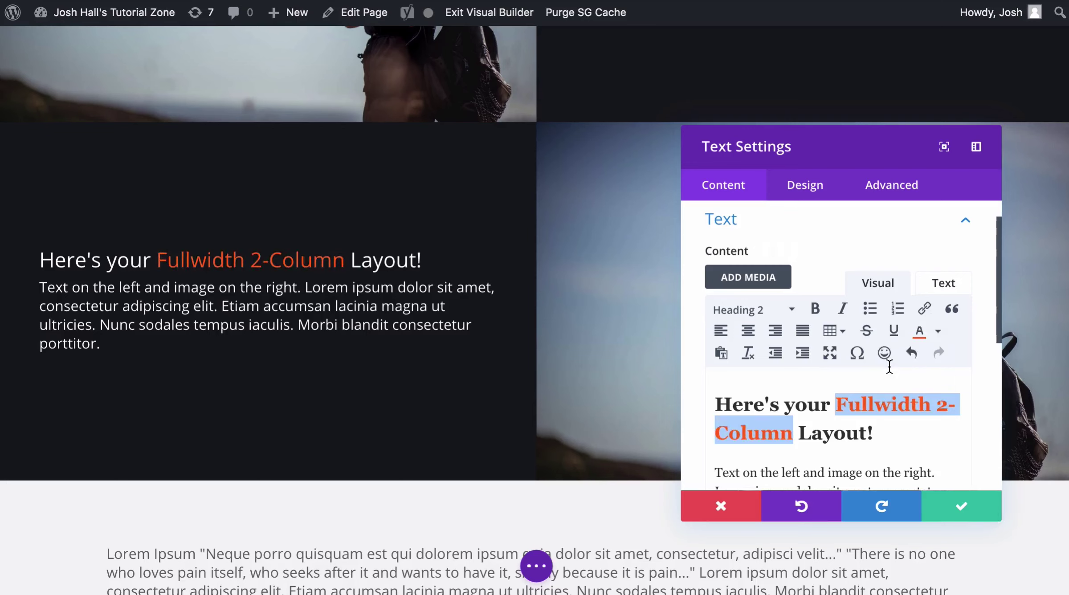
# Step: Add the sketch-underline class to the Fullwidth 2-Column span in HTML and save the module
pyautogui.click(948, 285)
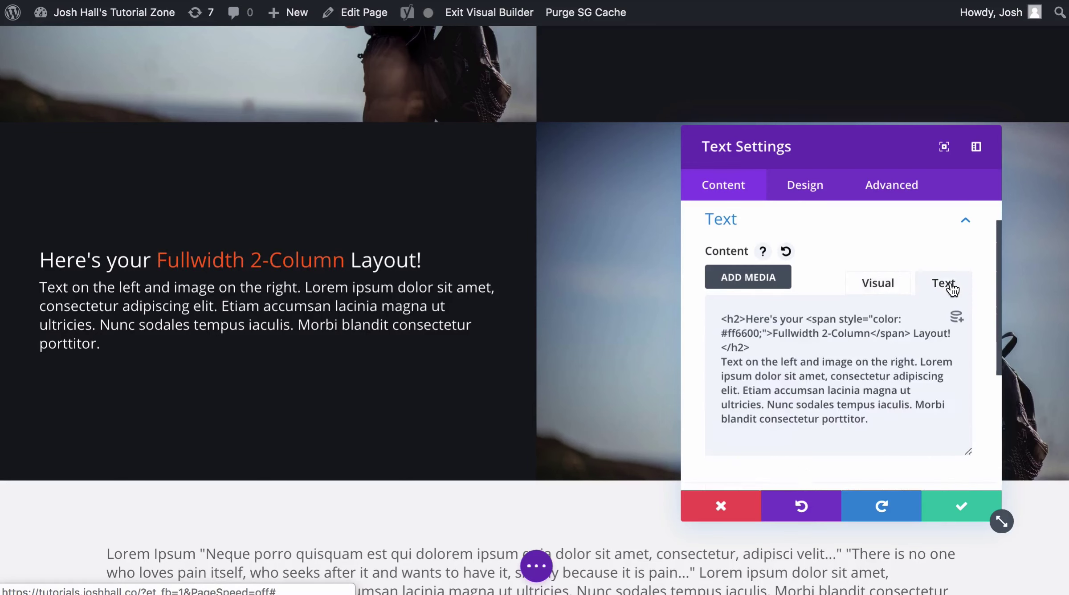
pyautogui.click(841, 318)
pyautogui.write('class=')
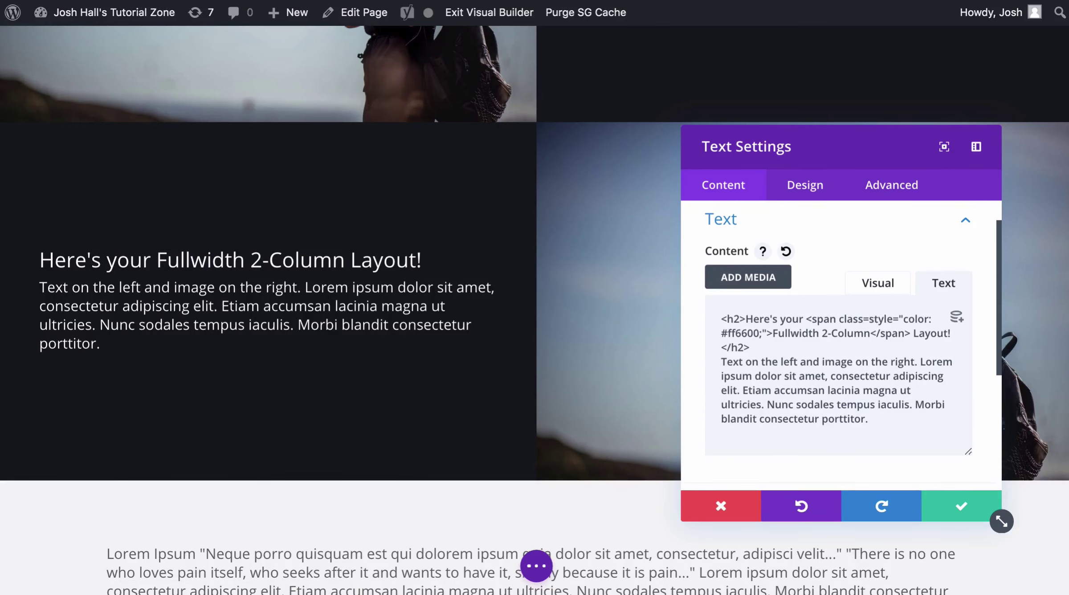
pyautogui.write('"sketch0')
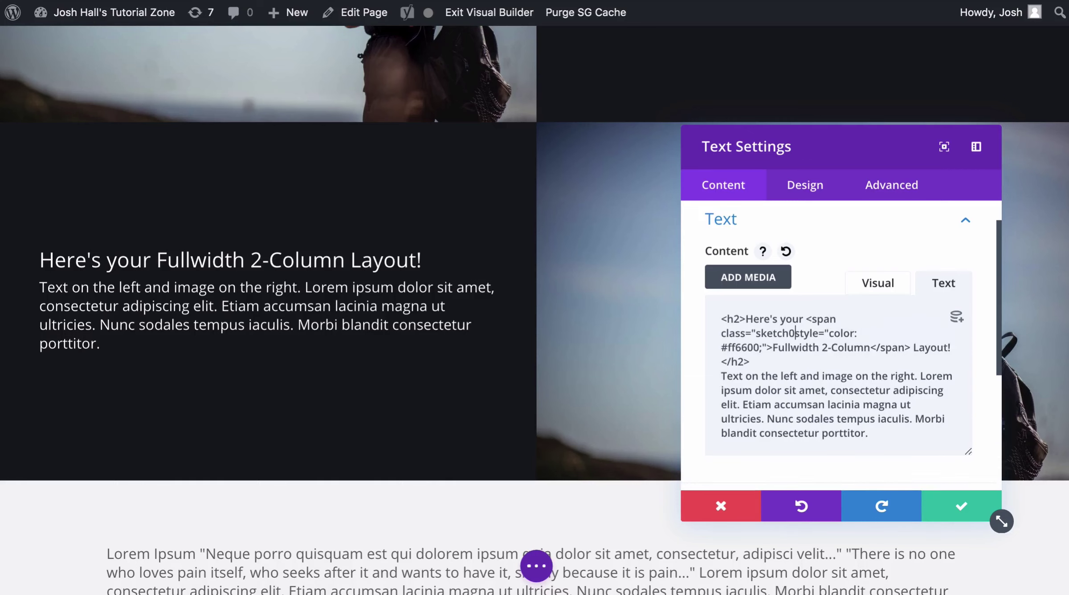
pyautogui.write('underline"')
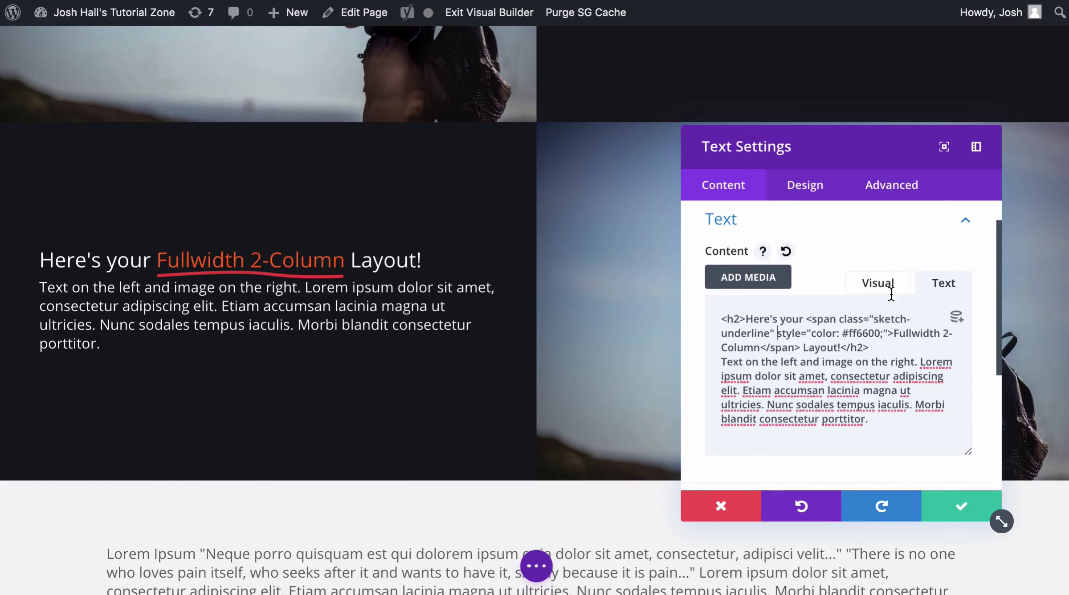
pyautogui.doubleClick(860, 332)
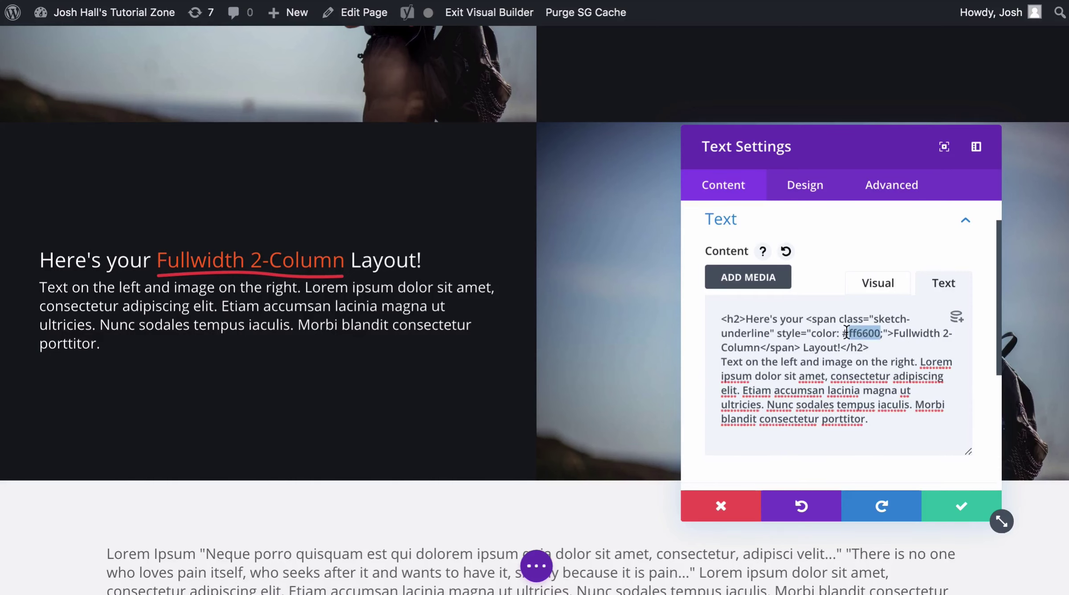
pyautogui.click(958, 505)
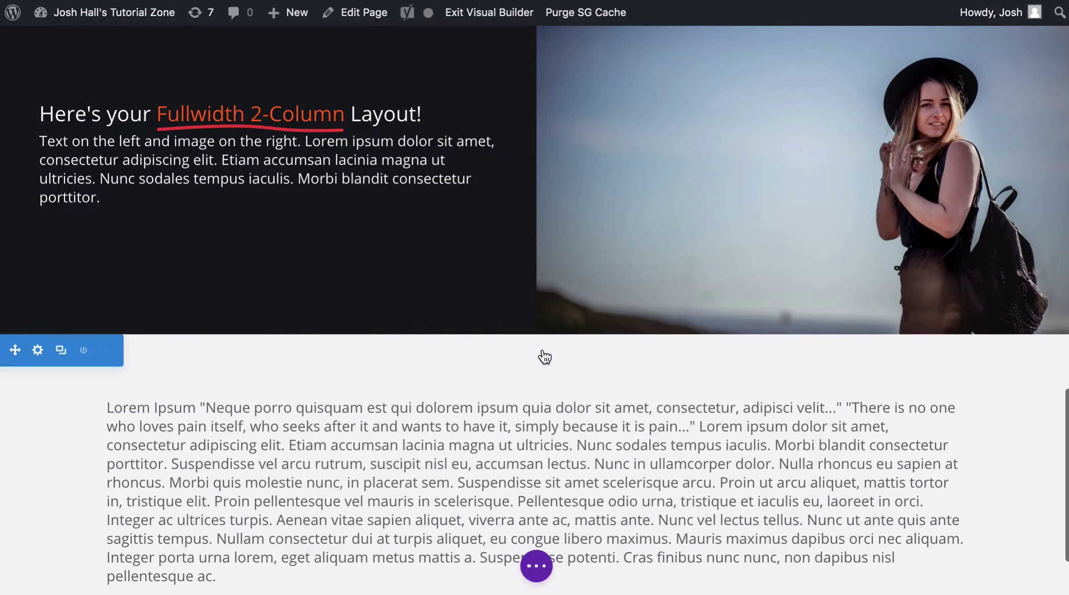
pyautogui.scroll(10, 544, 356)
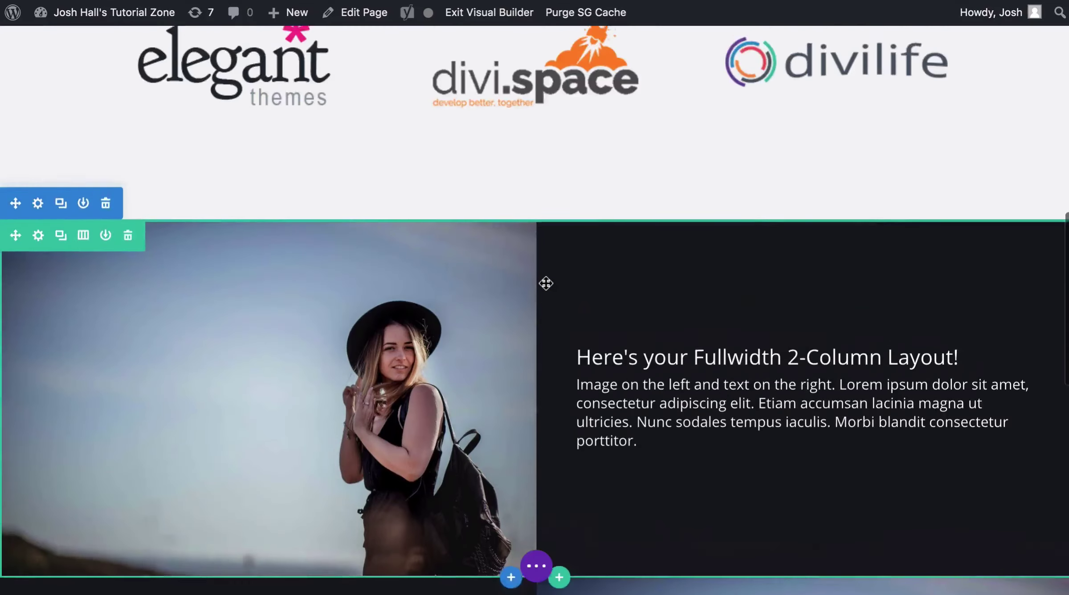
pyautogui.scroll(5, 545, 283)
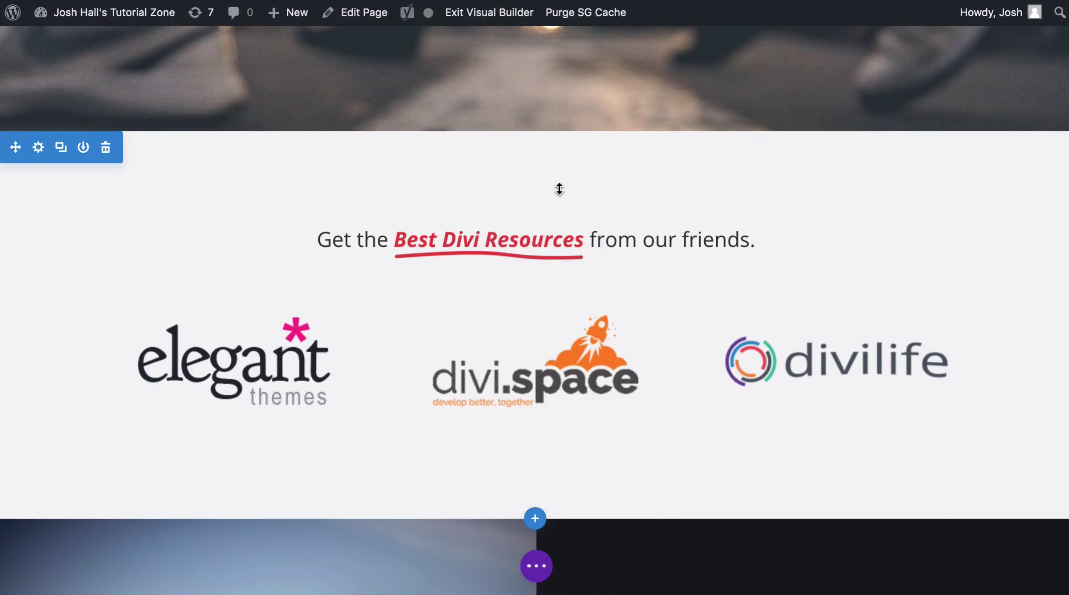
pyautogui.scroll(1, 579, 245)
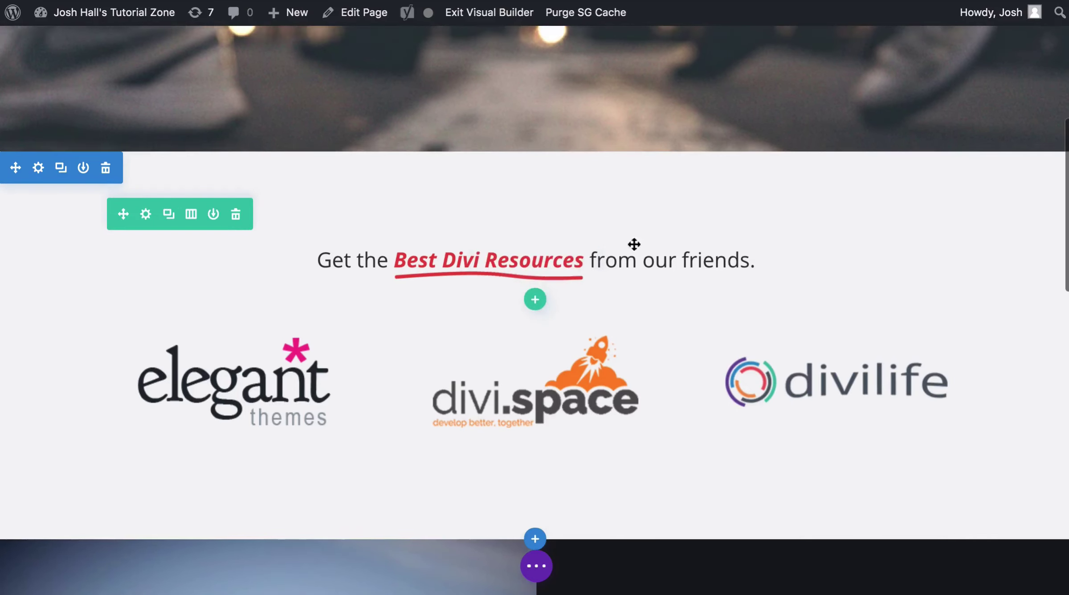